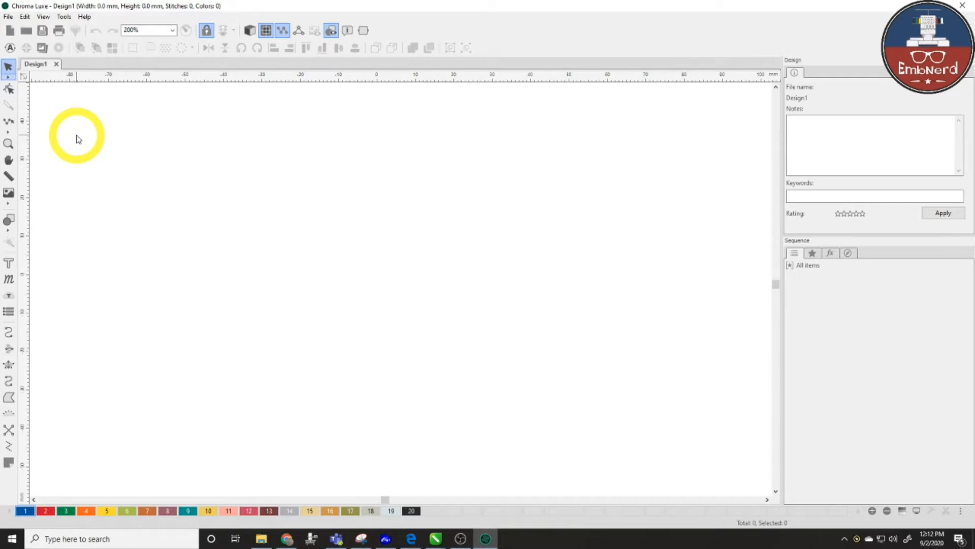
# Step: Open the Towel.stl style file from the Styles folder
pyautogui.click(10, 17)
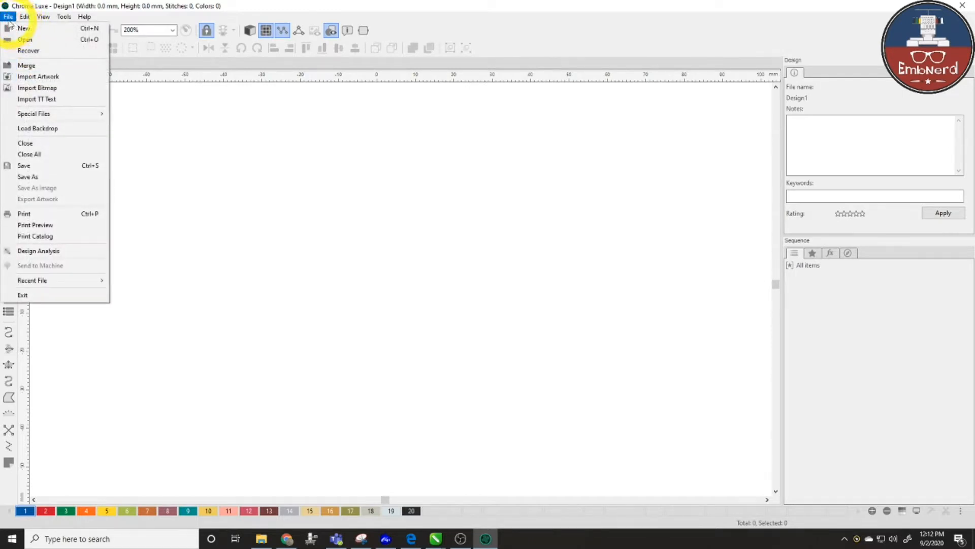
pyautogui.moveTo(53, 114)
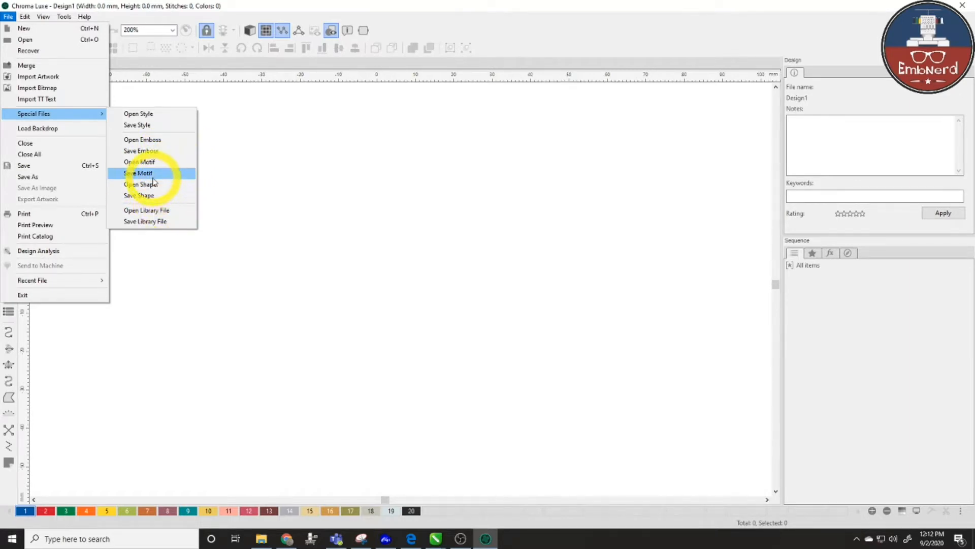
pyautogui.click(158, 115)
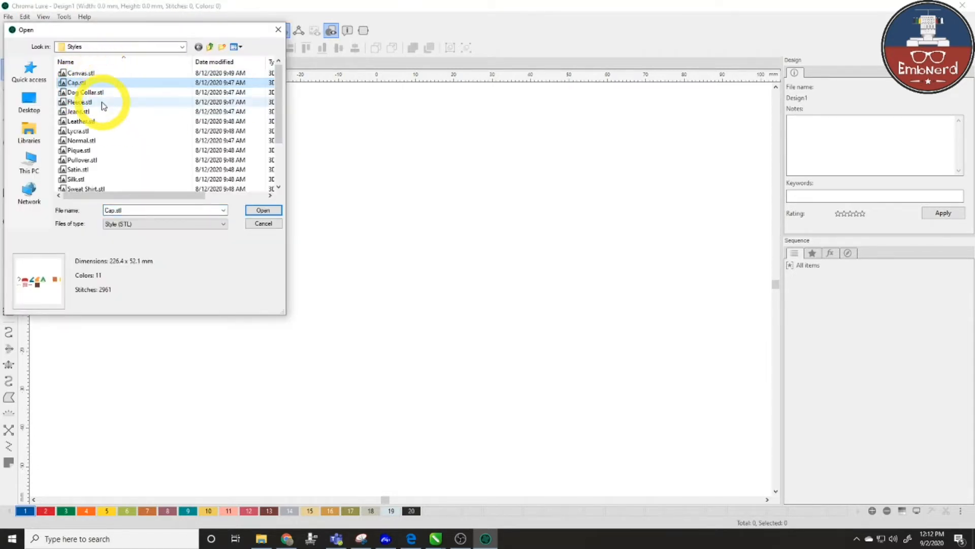
pyautogui.click(103, 103)
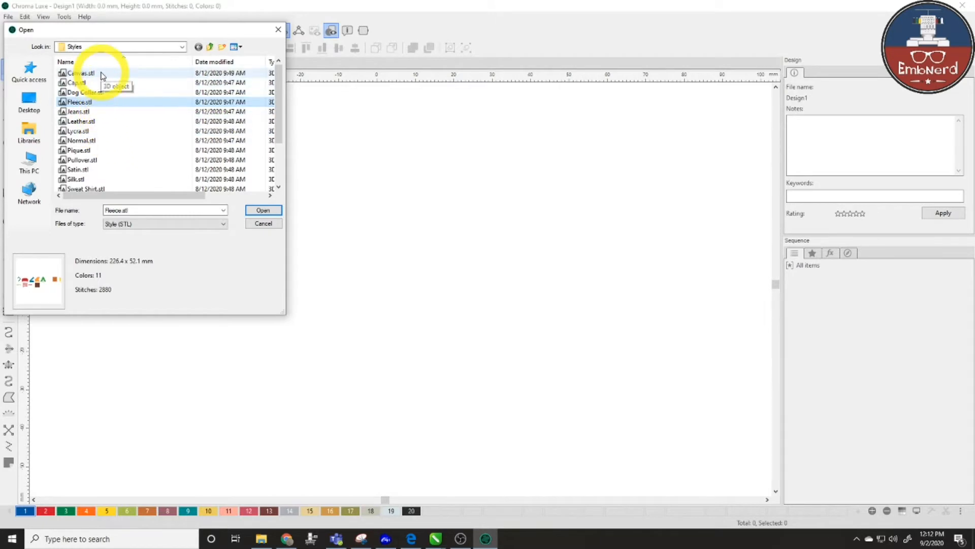
pyautogui.scroll(-2, 102, 97)
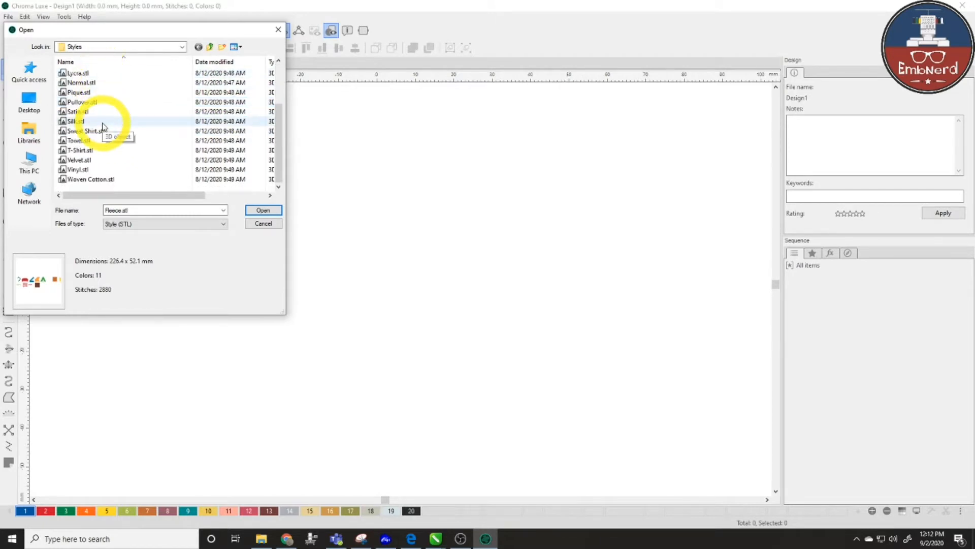
pyautogui.scroll(2, 103, 126)
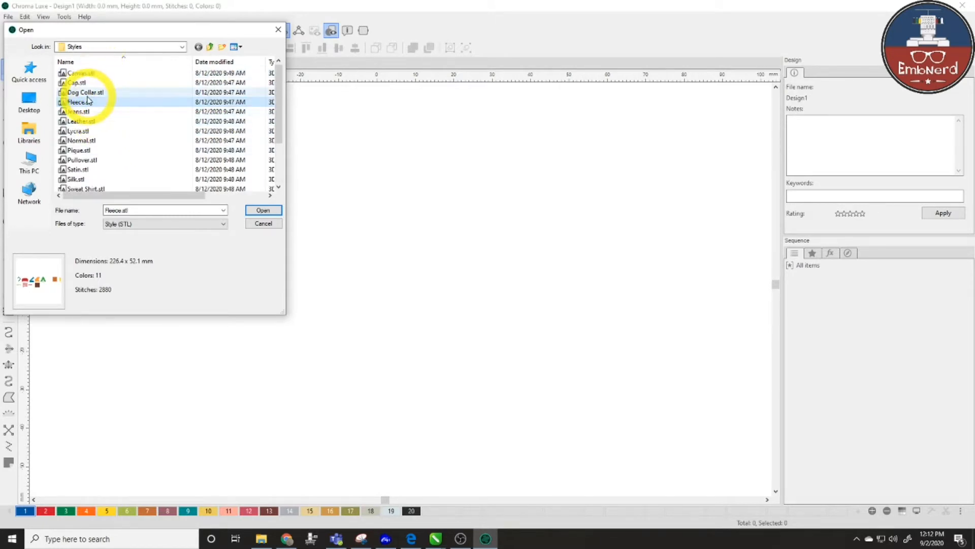
pyautogui.scroll(-2, 91, 127)
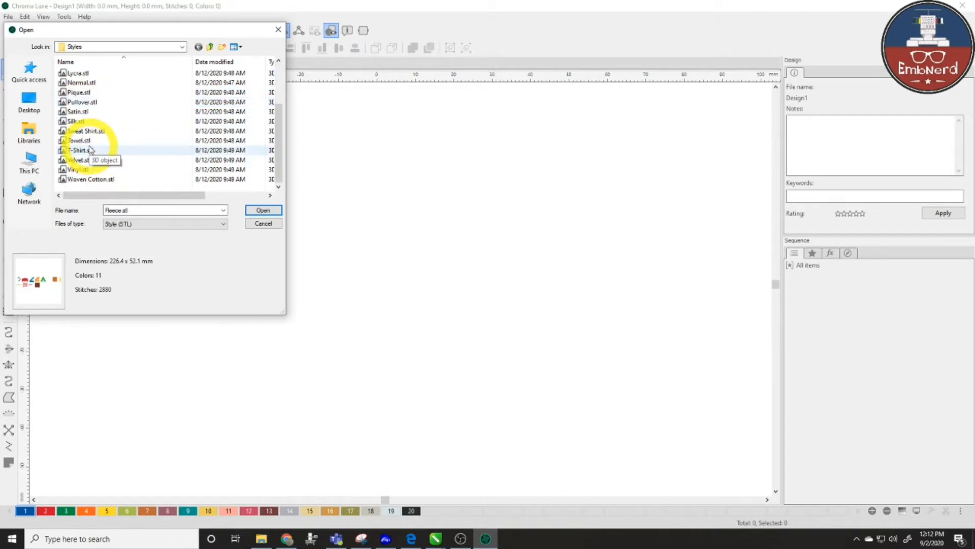
pyautogui.click(89, 145)
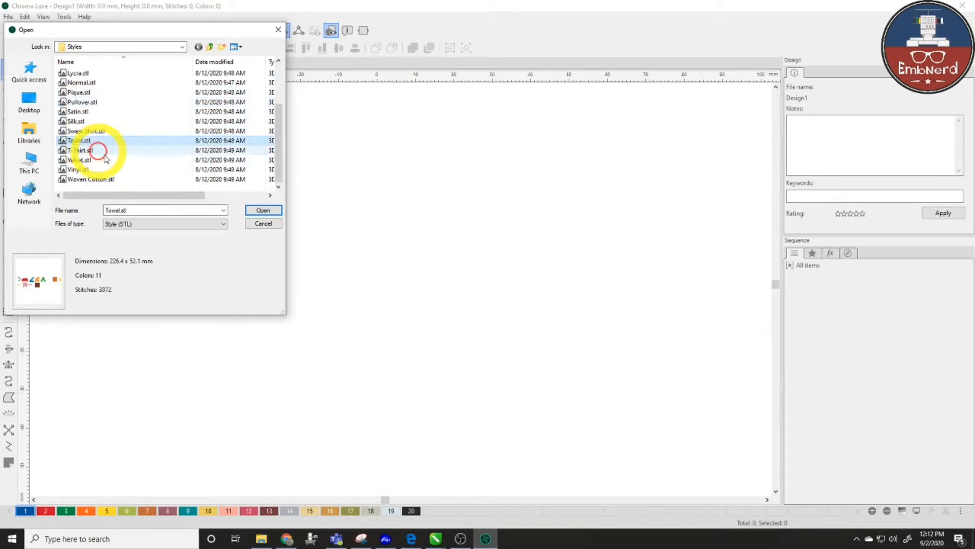
pyautogui.click(263, 210)
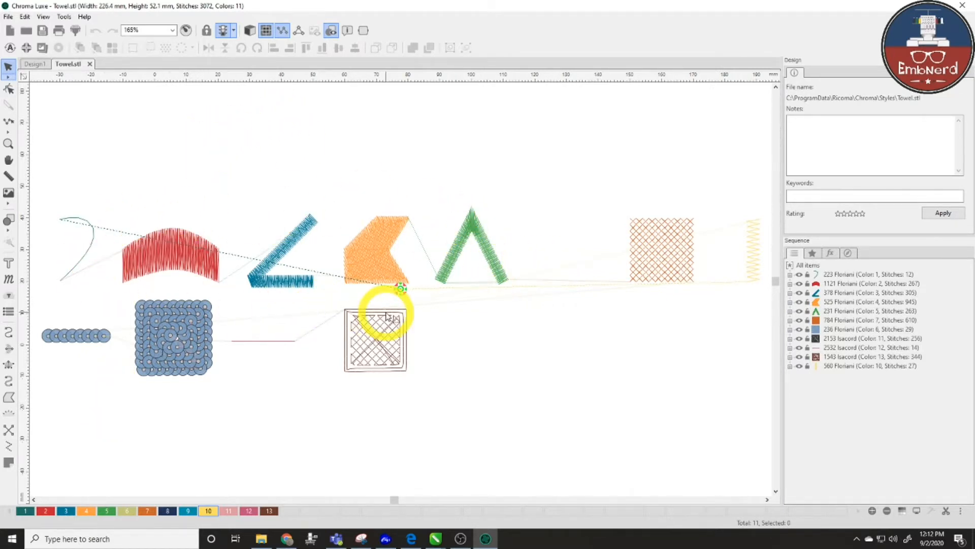
pyautogui.click(201, 345)
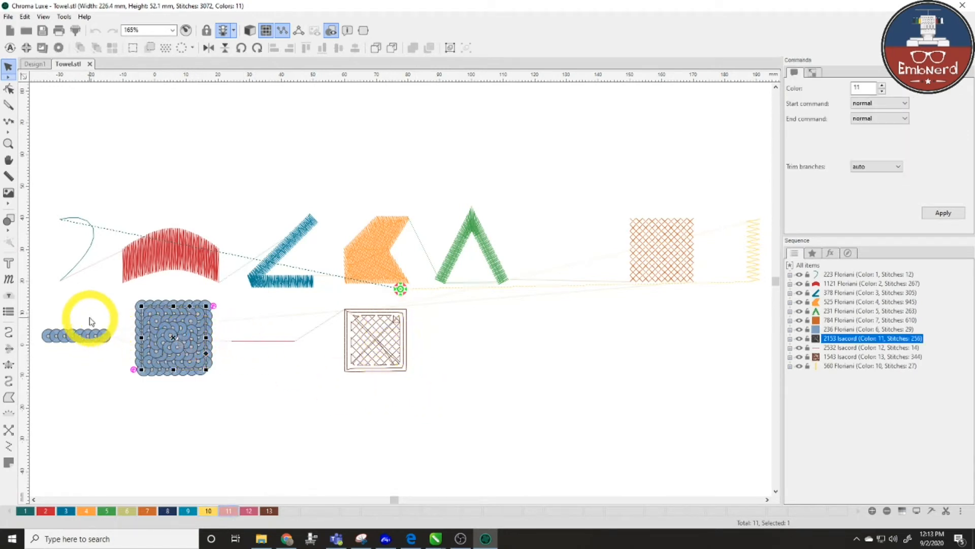
pyautogui.click(89, 337)
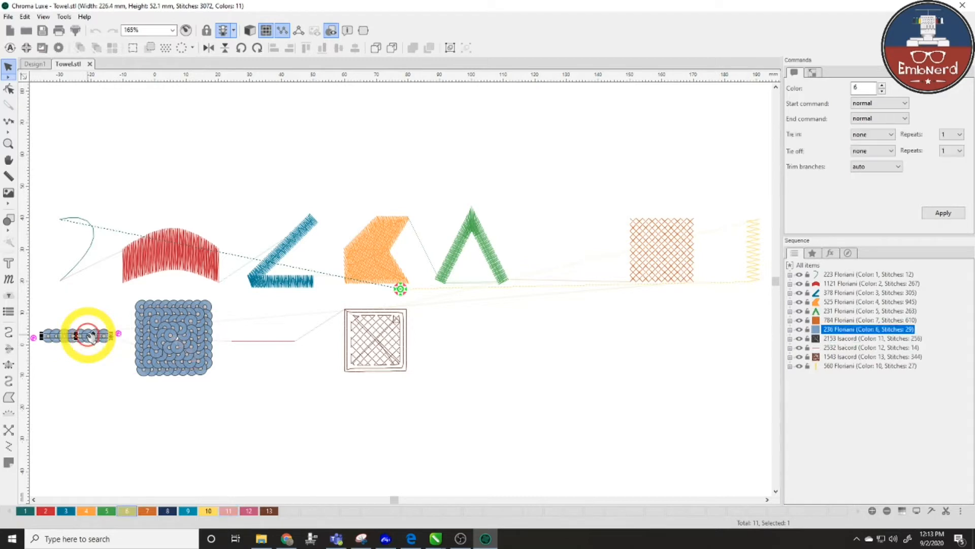
pyautogui.click(387, 341)
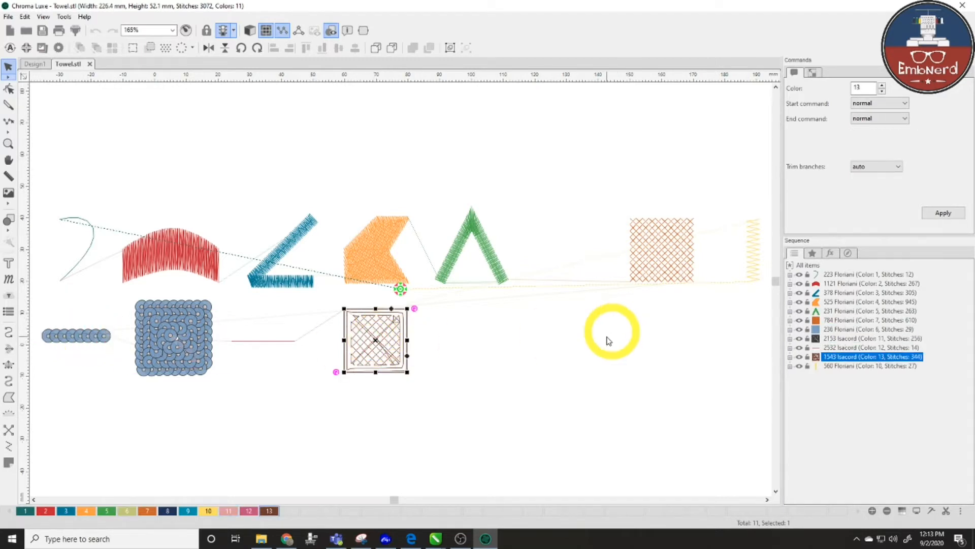
pyautogui.click(554, 366)
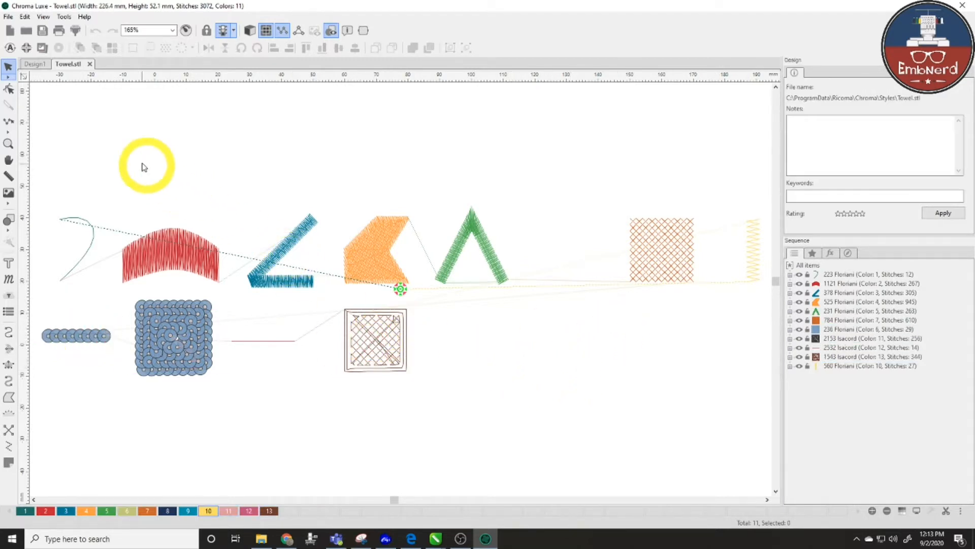
# Step: Copy all the stitch samples from the Towel style into Design1 and deselect them
pyautogui.moveTo(33, 136); pyautogui.dragTo(768, 407)
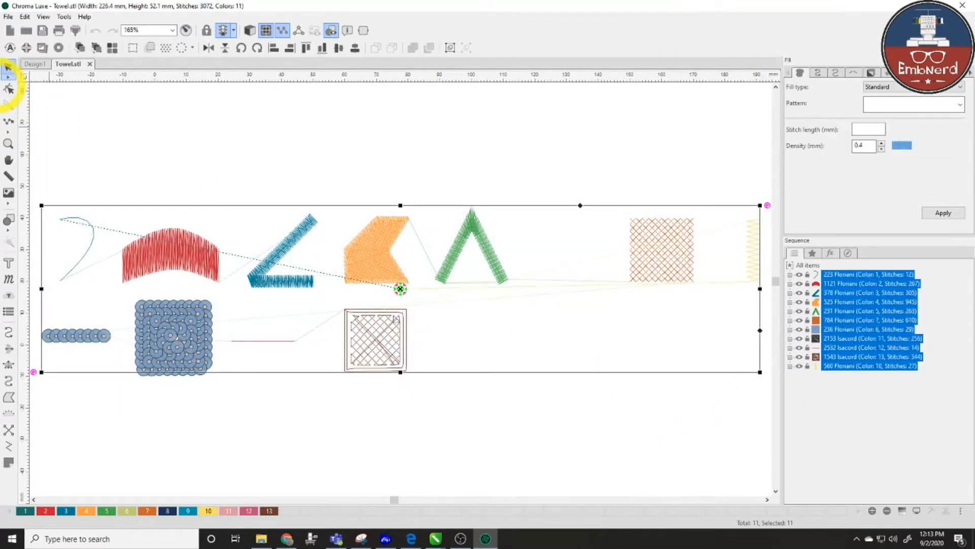
pyautogui.click(36, 64)
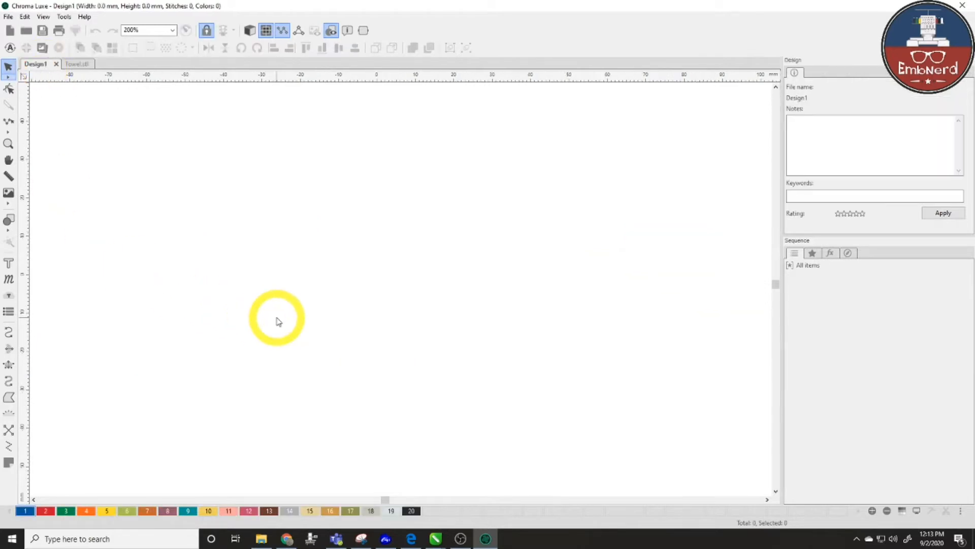
pyautogui.hotkey('ctrl', 'v')
pyautogui.click(307, 444)
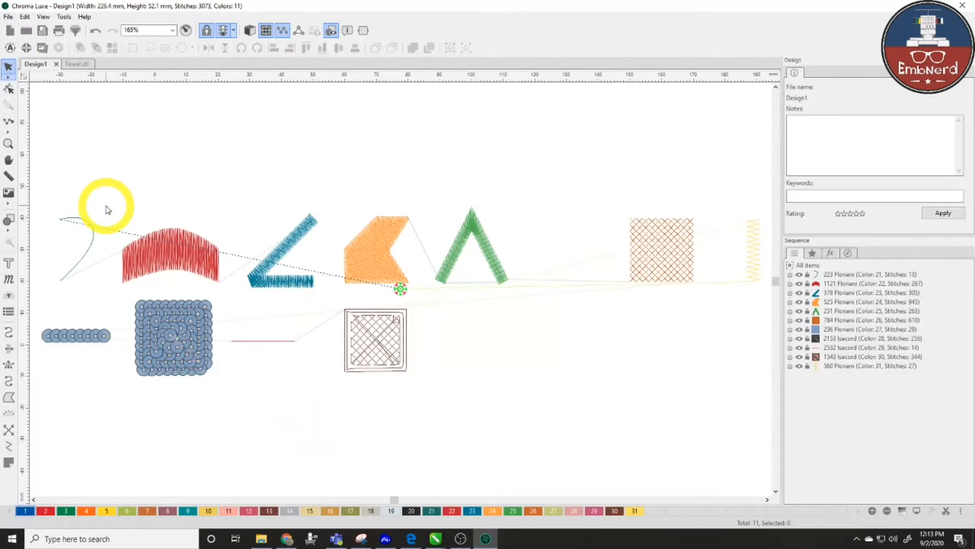
# Step: Set the stitch length of the curved run-stitch sample to 1.5 mm and apply it
pyautogui.click(94, 234)
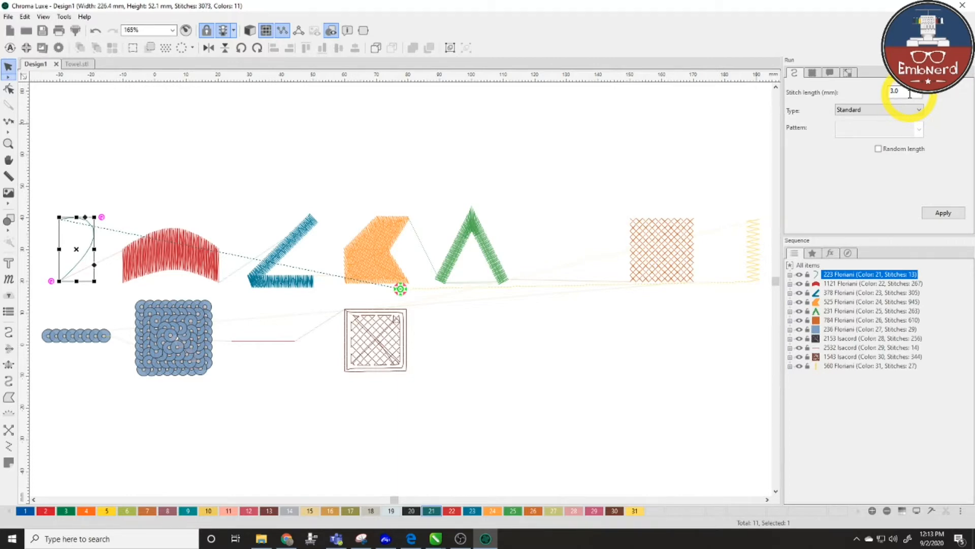
pyautogui.hotkey('shift', '0')
pyautogui.scroll(-2, 676, 300)
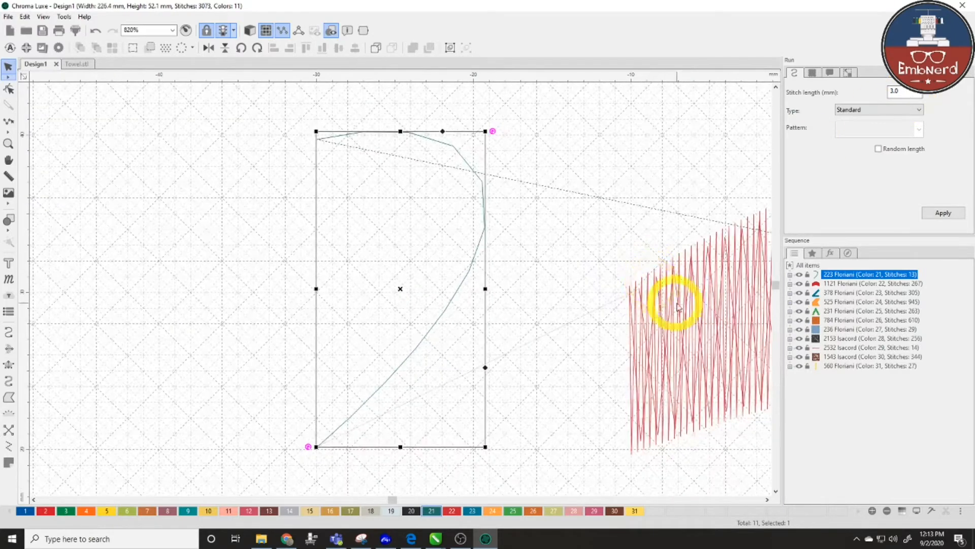
pyautogui.moveTo(908, 92); pyautogui.dragTo(838, 92)
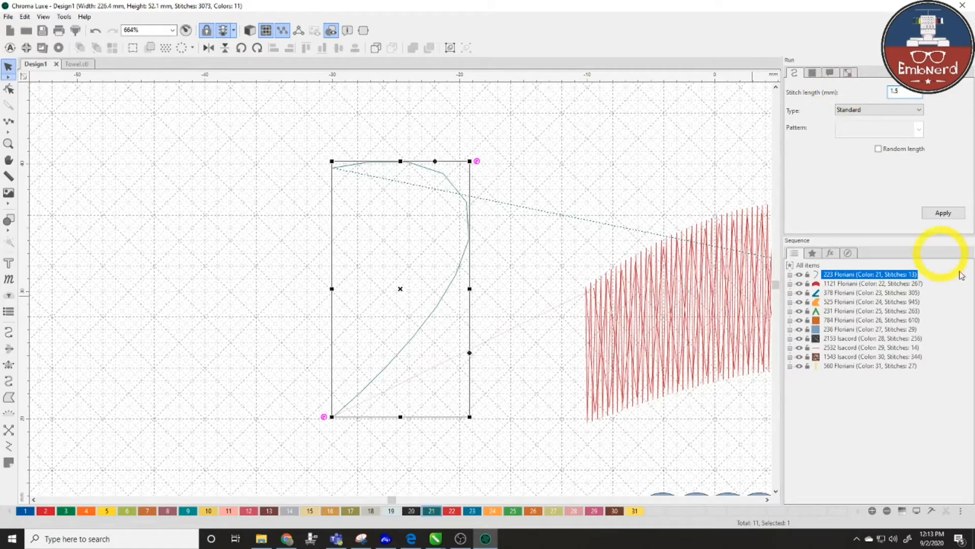
pyautogui.click(950, 215)
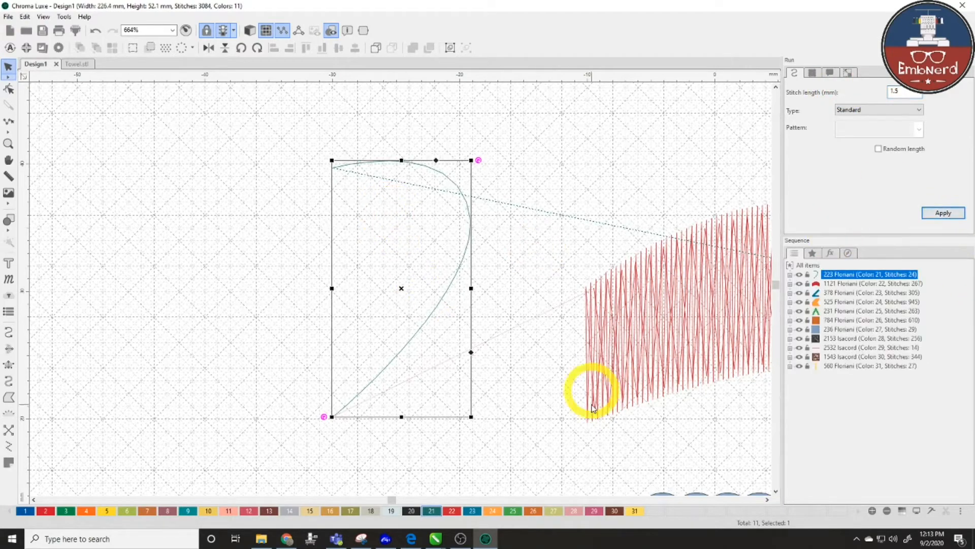
# Step: Add a contour underlay to the red arched satin sample, keeping its zig-zag underlay, and apply it
pyautogui.click(767, 500)
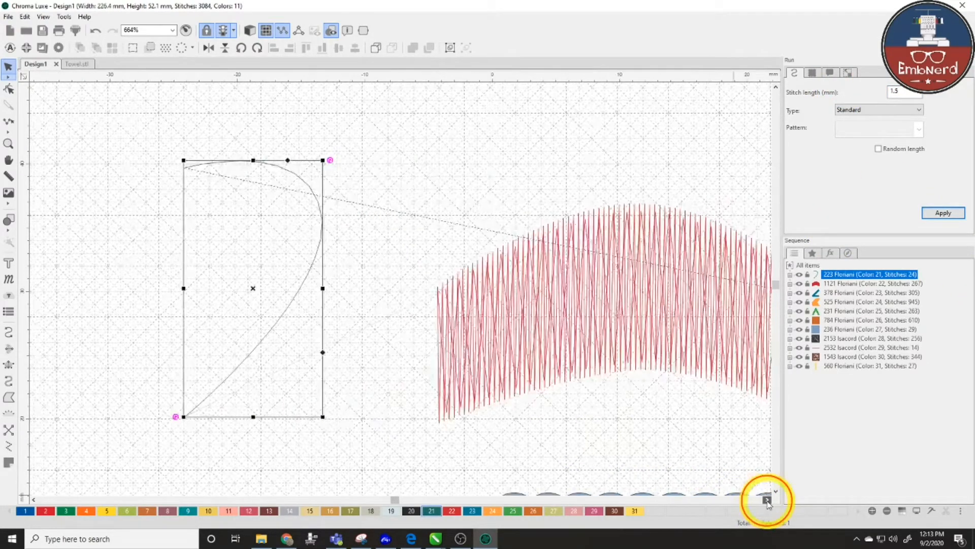
pyautogui.click(352, 279)
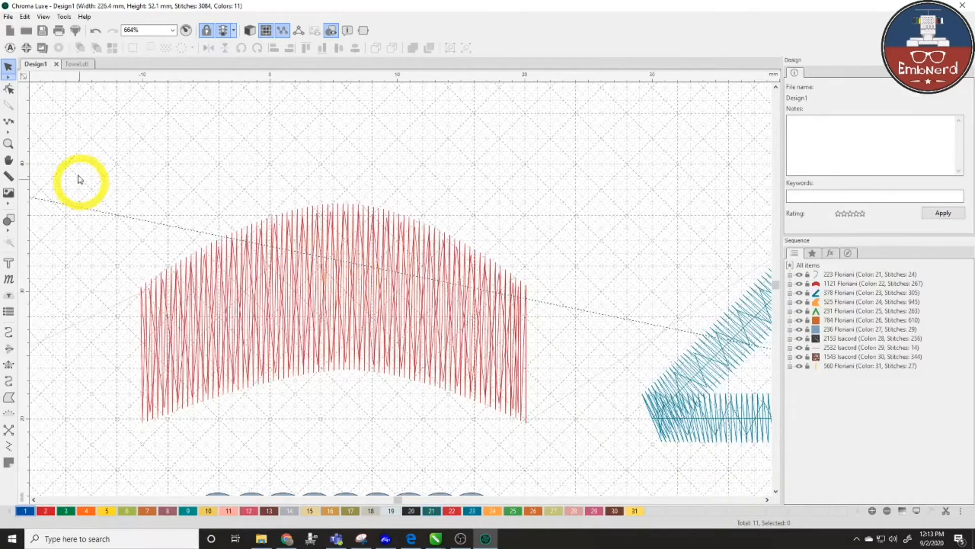
pyautogui.click(323, 332)
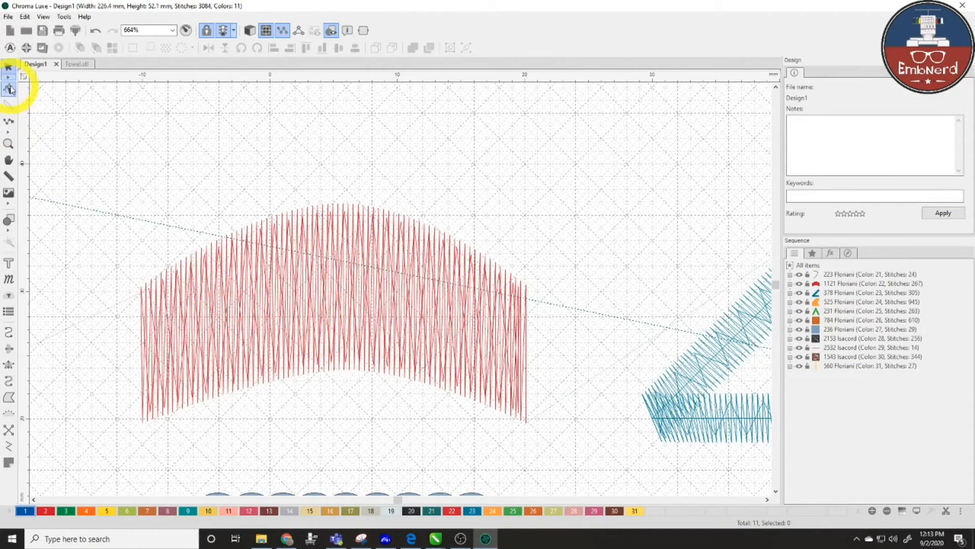
pyautogui.scroll(-2, 274, 286)
pyautogui.scroll(-1, 275, 286)
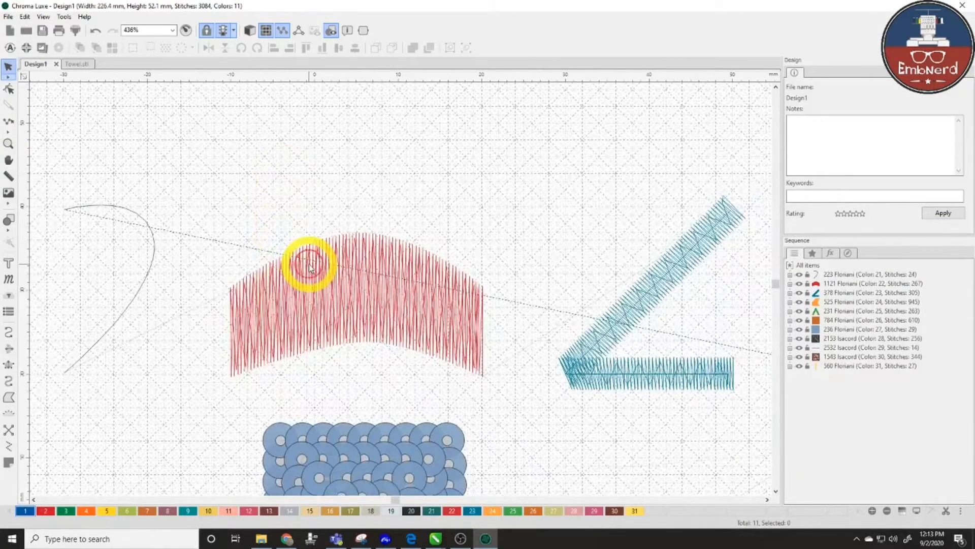
pyautogui.moveTo(224, 217); pyautogui.dragTo(482, 419)
pyautogui.moveTo(209, 192); pyautogui.dragTo(528, 401)
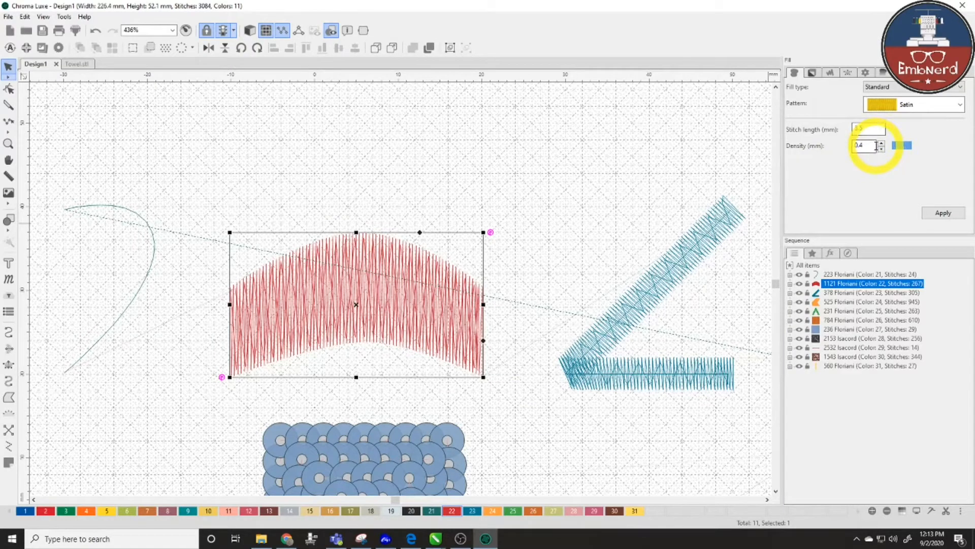
pyautogui.click(813, 74)
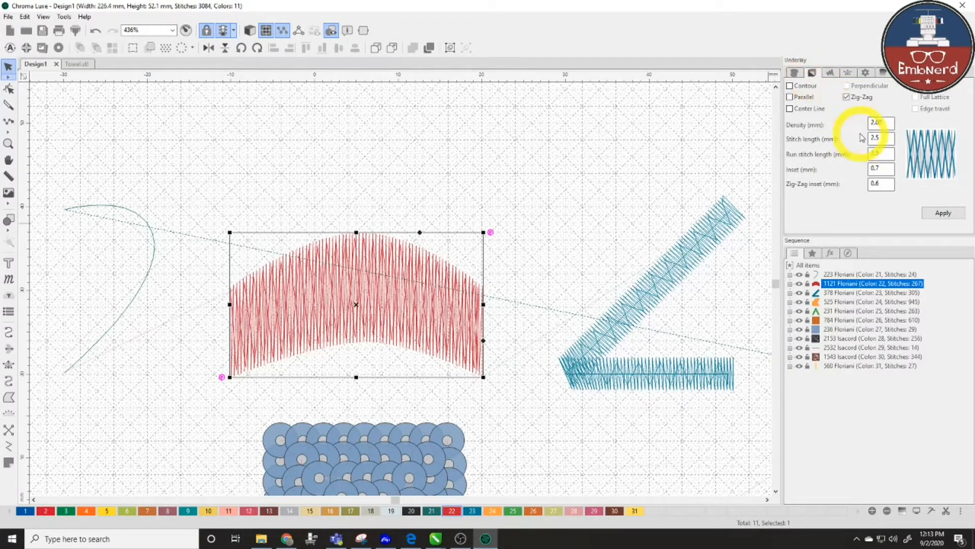
pyautogui.click(792, 88)
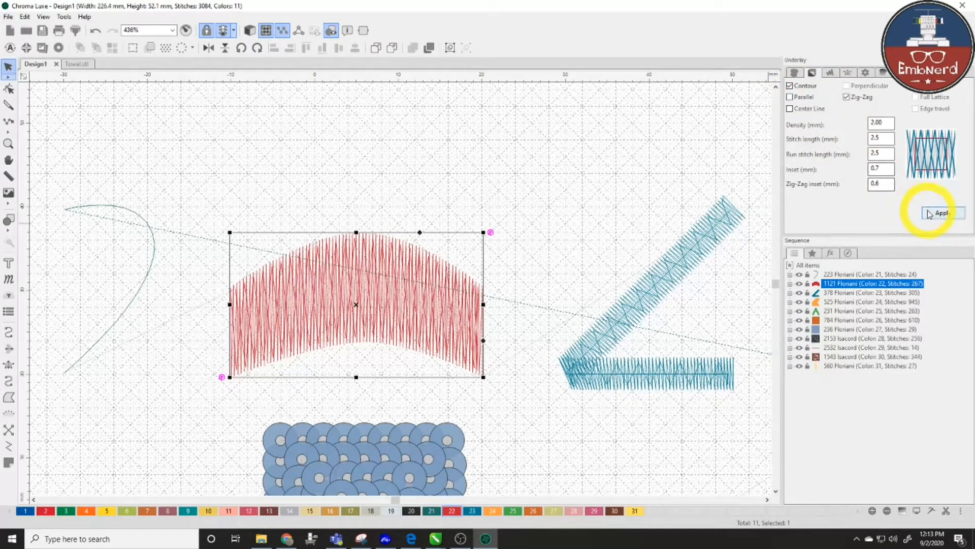
pyautogui.click(943, 214)
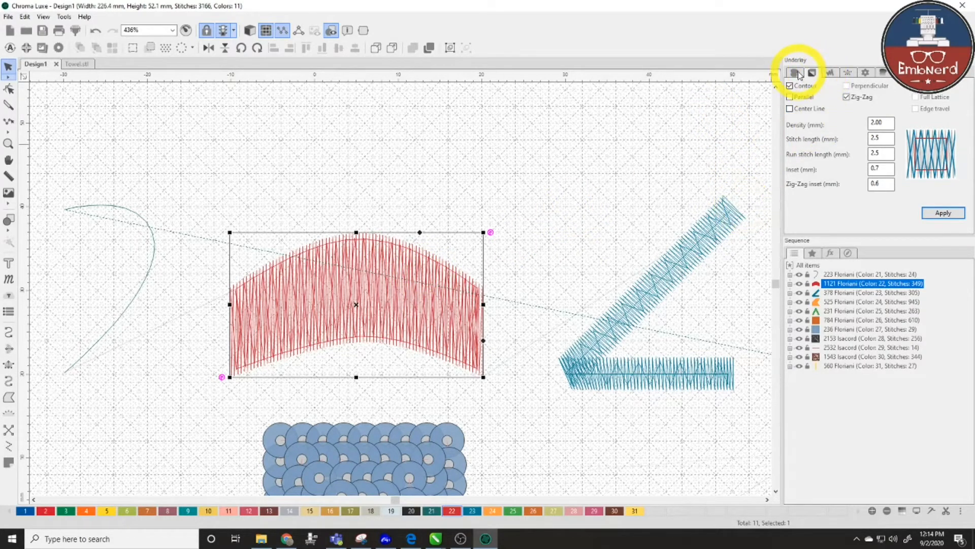
# Step: Set the red arched sample's absolute pull compensation to 0.2 mm and apply it
pyautogui.click(830, 73)
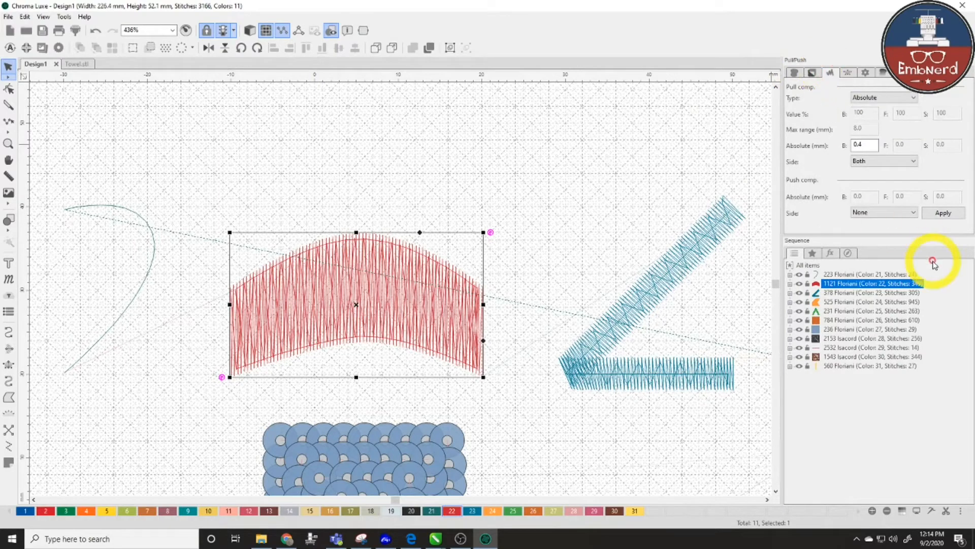
pyautogui.press('Tab')
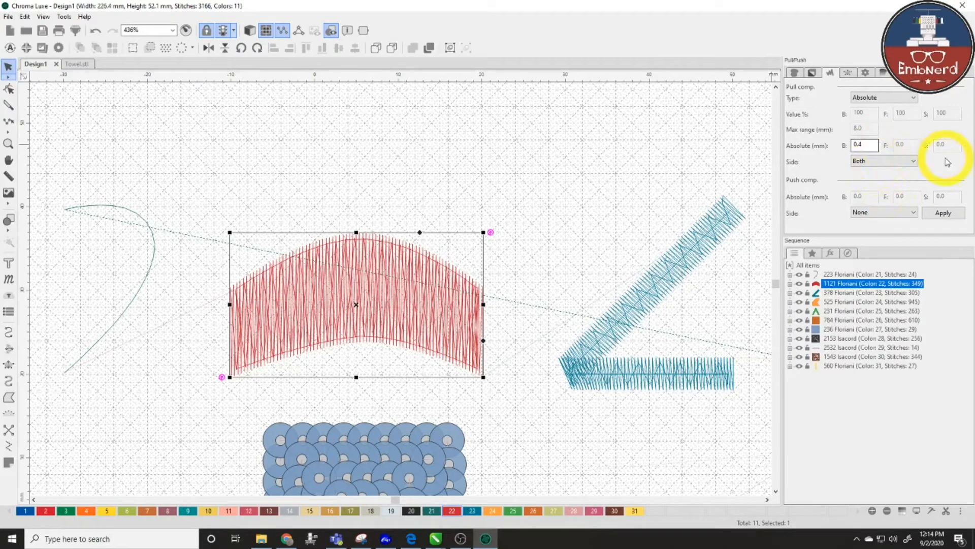
pyautogui.moveTo(872, 147); pyautogui.dragTo(840, 147)
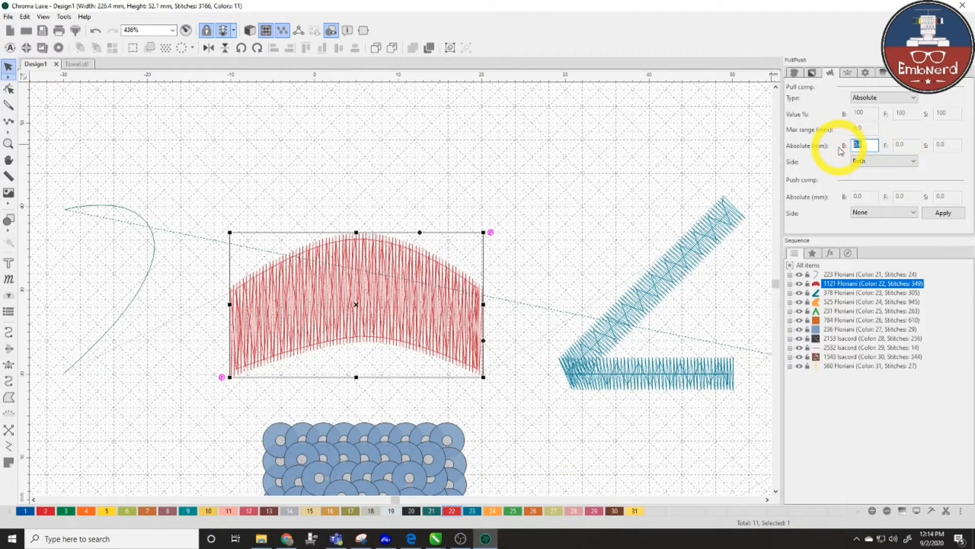
pyautogui.write('.2')
pyautogui.click(942, 214)
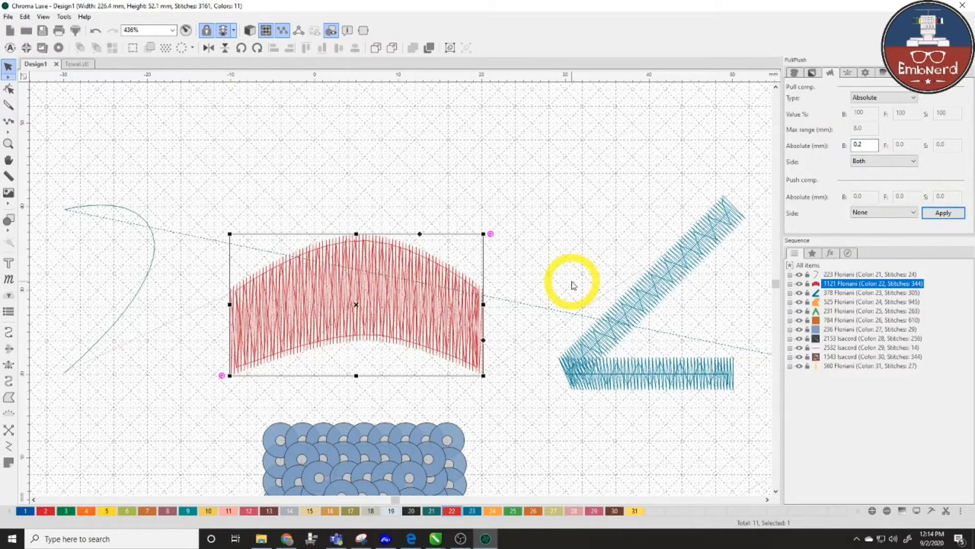
# Step: Add a contour underlay to the teal angled satin sample, keeping its parallel underlay, and apply it
pyautogui.click(769, 500)
pyautogui.click(529, 271)
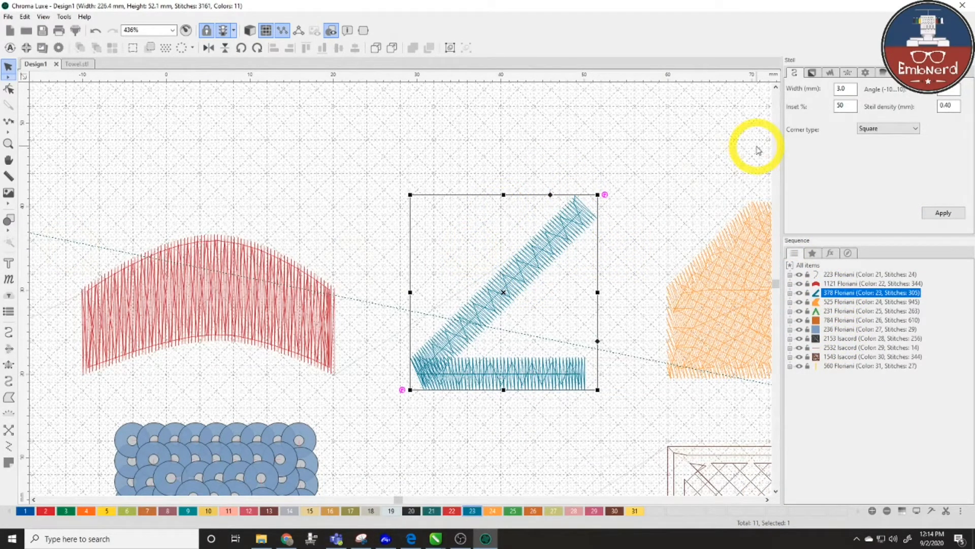
pyautogui.click(813, 73)
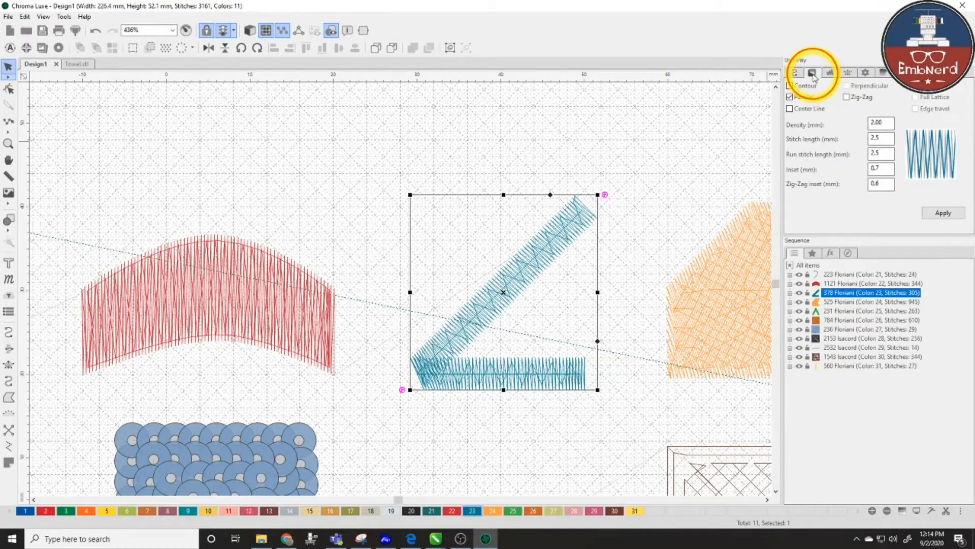
pyautogui.click(801, 86)
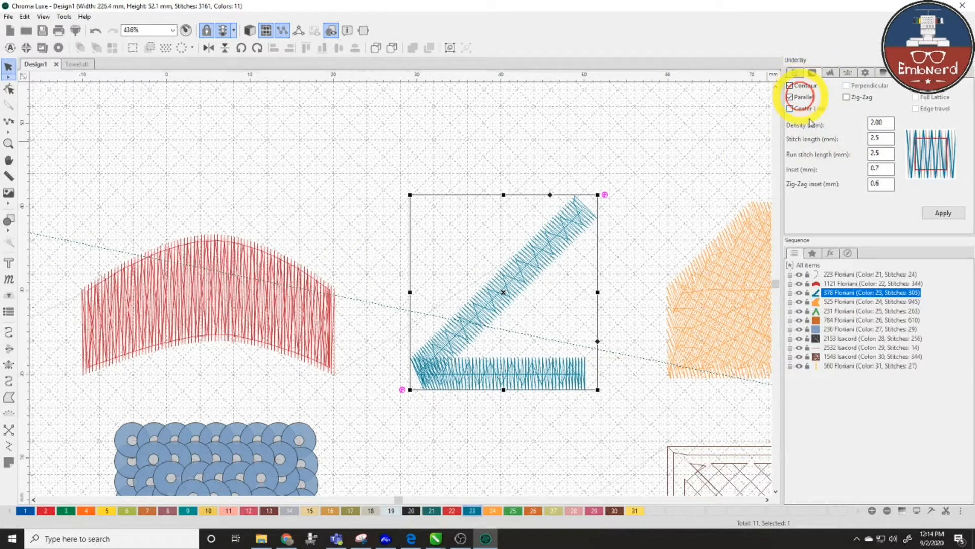
pyautogui.click(943, 213)
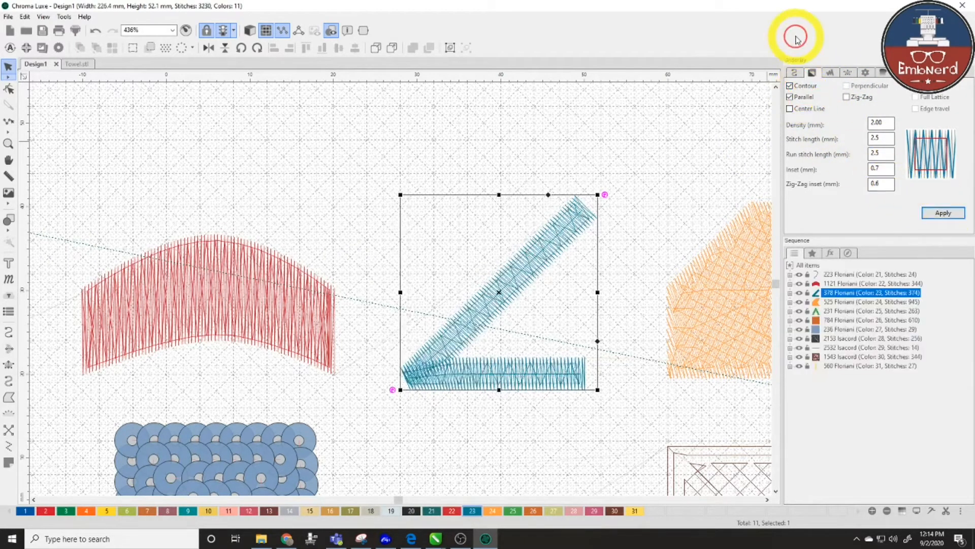
# Step: Set the teal angled sample's absolute pull compensation to 0.2 mm and apply it
pyautogui.click(846, 74)
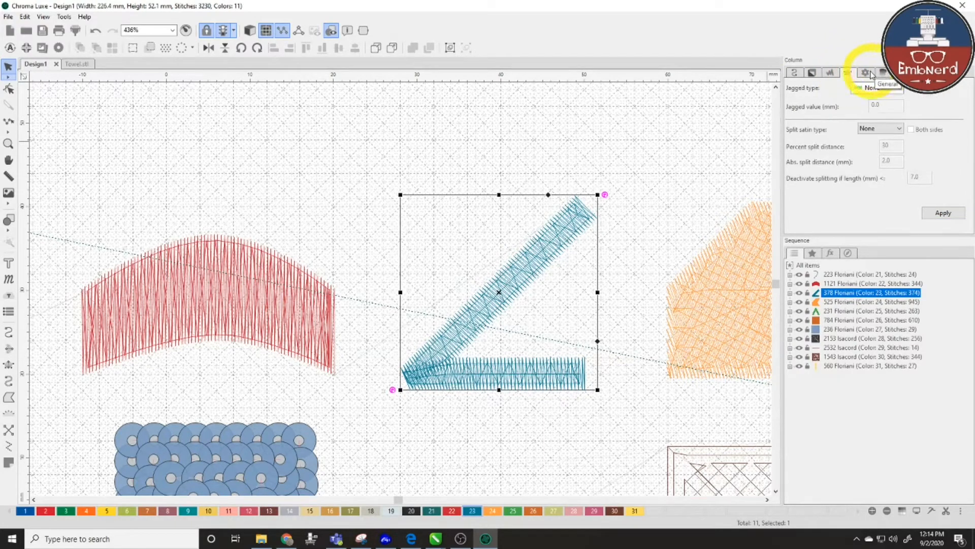
pyautogui.click(869, 74)
pyautogui.click(847, 72)
pyautogui.click(831, 73)
pyautogui.doubleClick(862, 145)
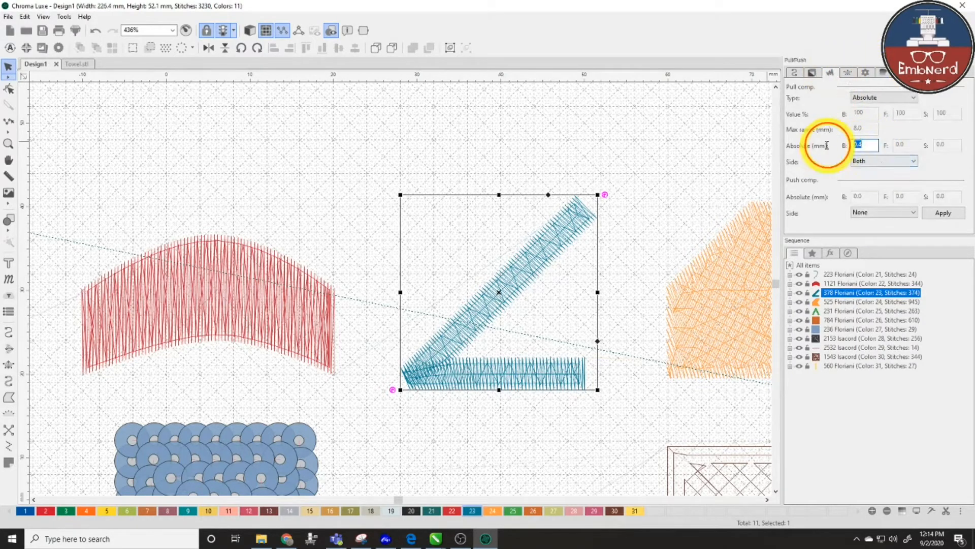
pyautogui.write('0.2')
pyautogui.press('Return')
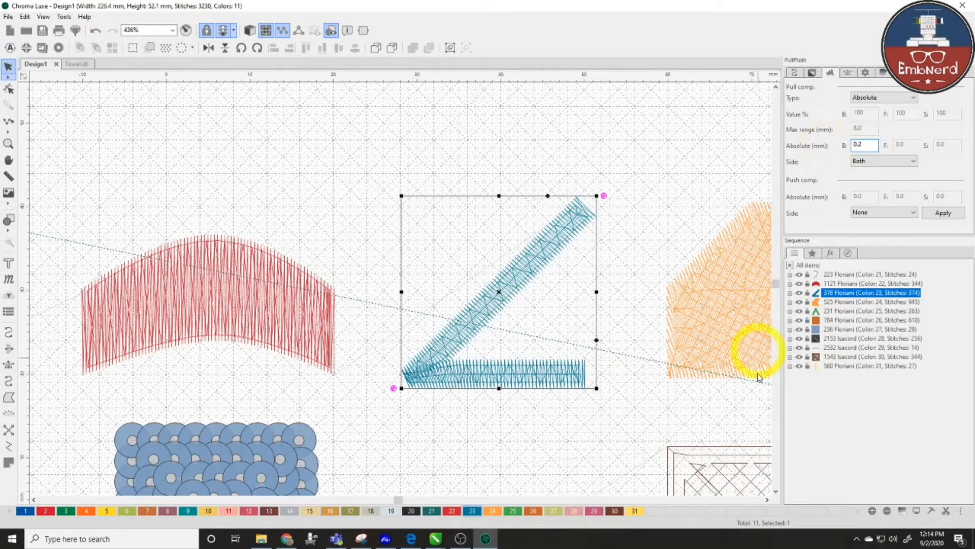
# Step: Turn on the contour underlay and turn off Full Lattice for the orange fill sample, and apply the change
pyautogui.click(767, 500)
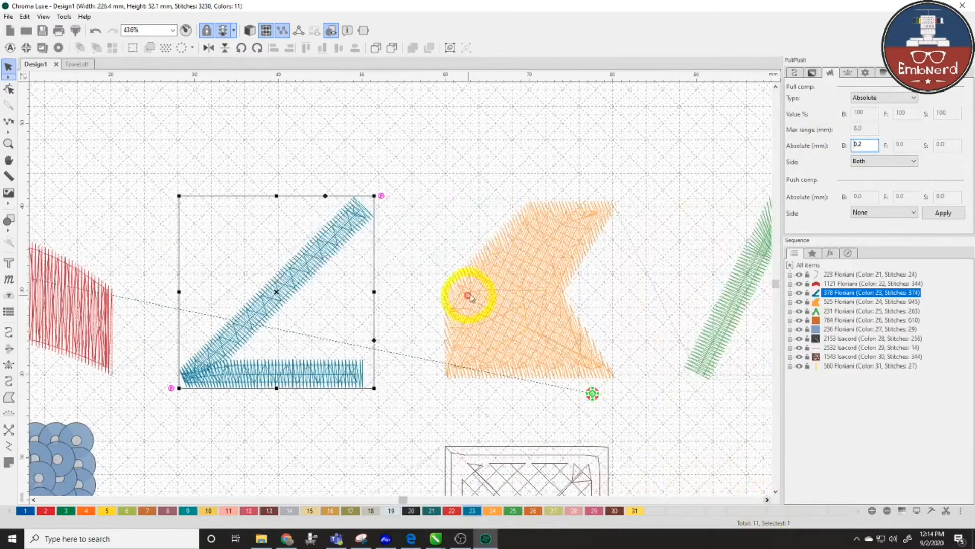
pyautogui.click(472, 289)
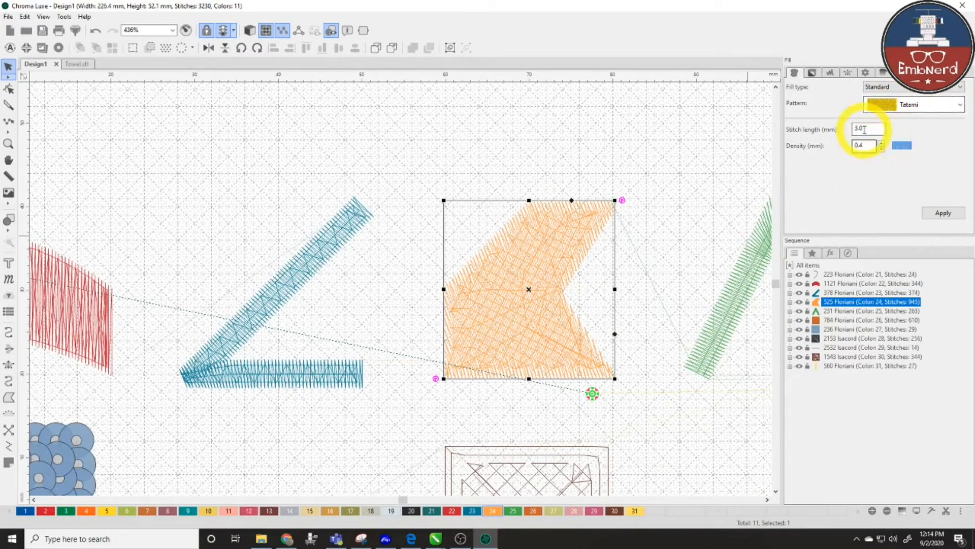
pyautogui.click(812, 74)
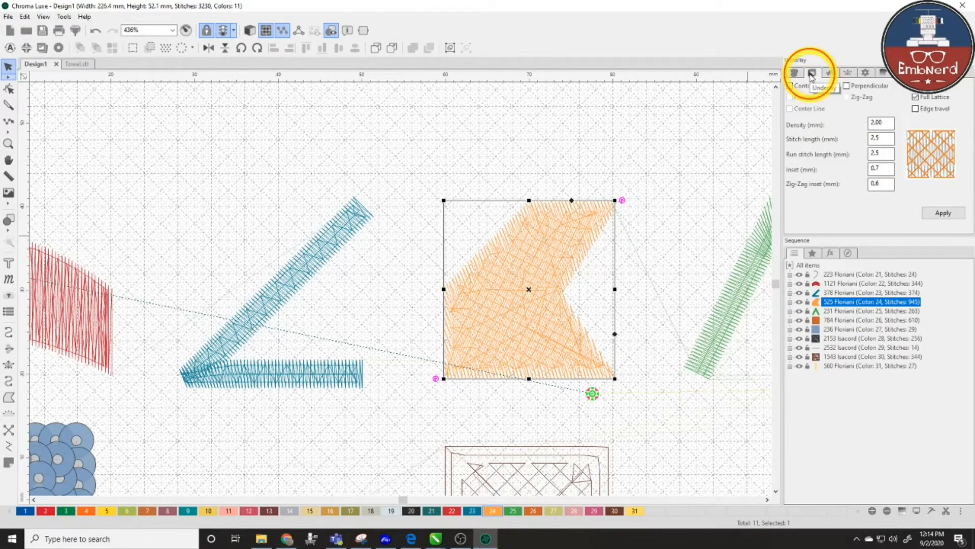
pyautogui.click(808, 87)
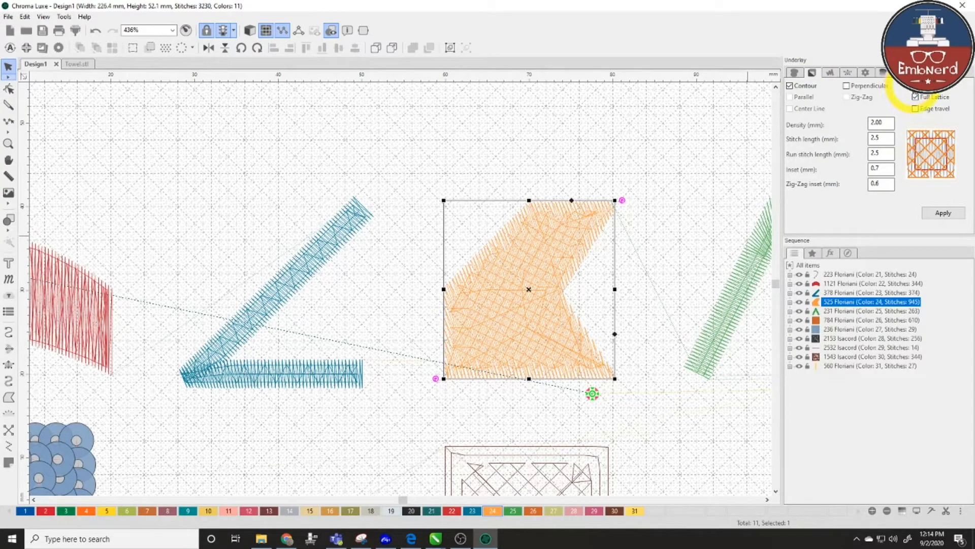
pyautogui.click(944, 213)
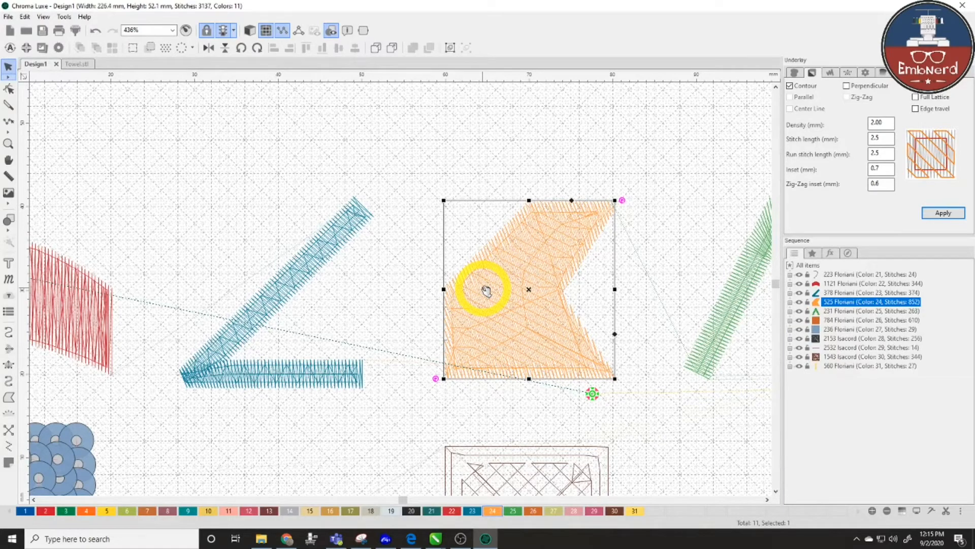
# Step: Enable color changes for the green appliqué sample, keeping its placement and tack down lines, and apply it
pyautogui.click(768, 499)
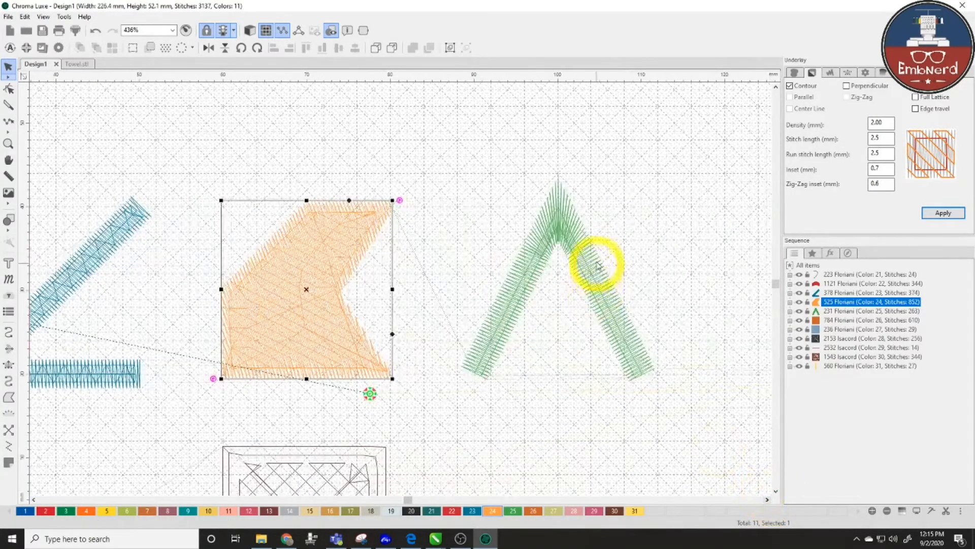
pyautogui.click(598, 262)
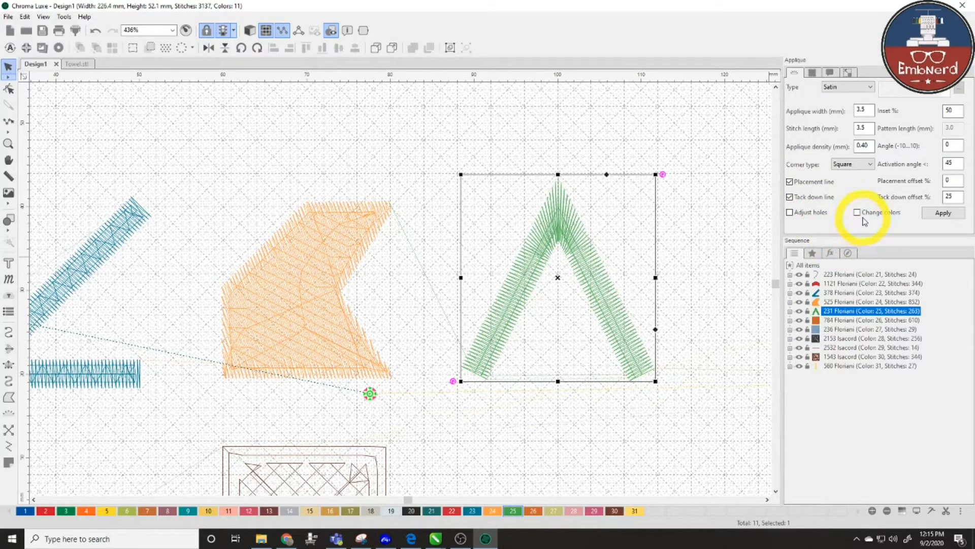
pyautogui.click(946, 214)
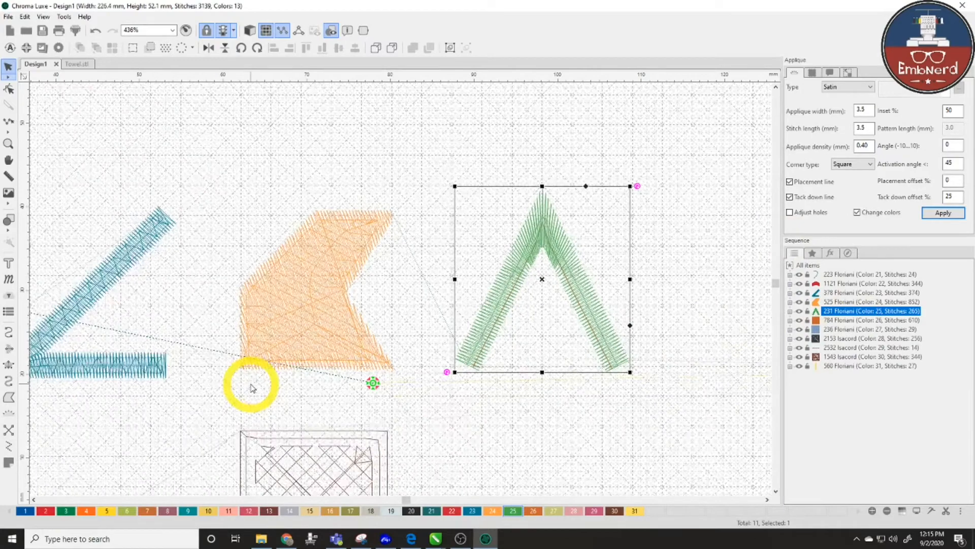
# Step: Examine the cross-stitch sample's size, overlap and repeat settings
pyautogui.scroll(-6, 251, 389)
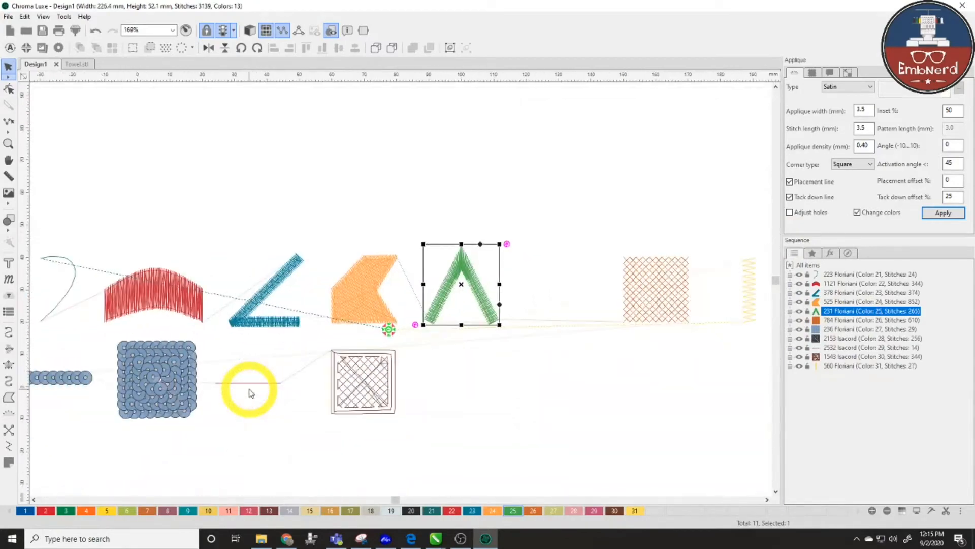
pyautogui.click(849, 321)
pyautogui.scroll(4, 603, 289)
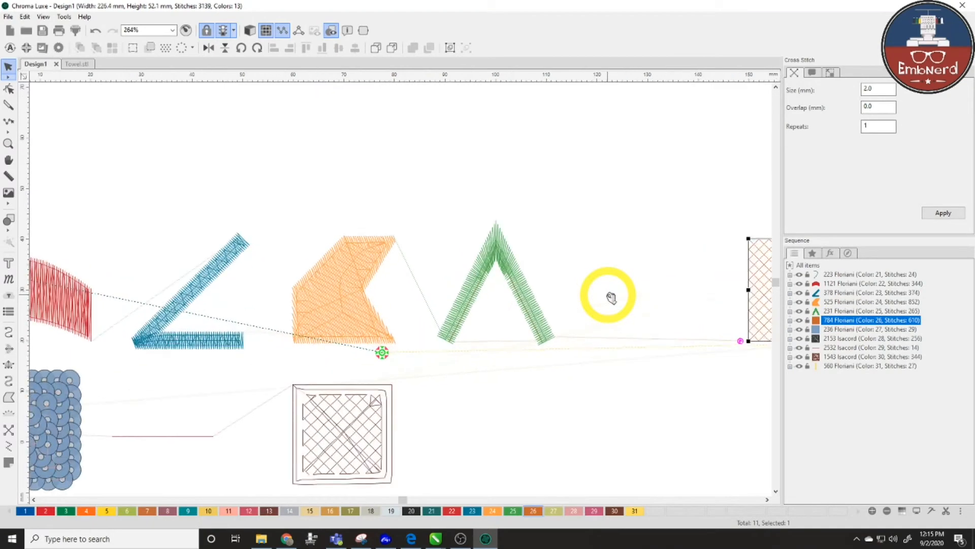
pyautogui.scroll(-3, 612, 301)
pyautogui.scroll(3, 697, 294)
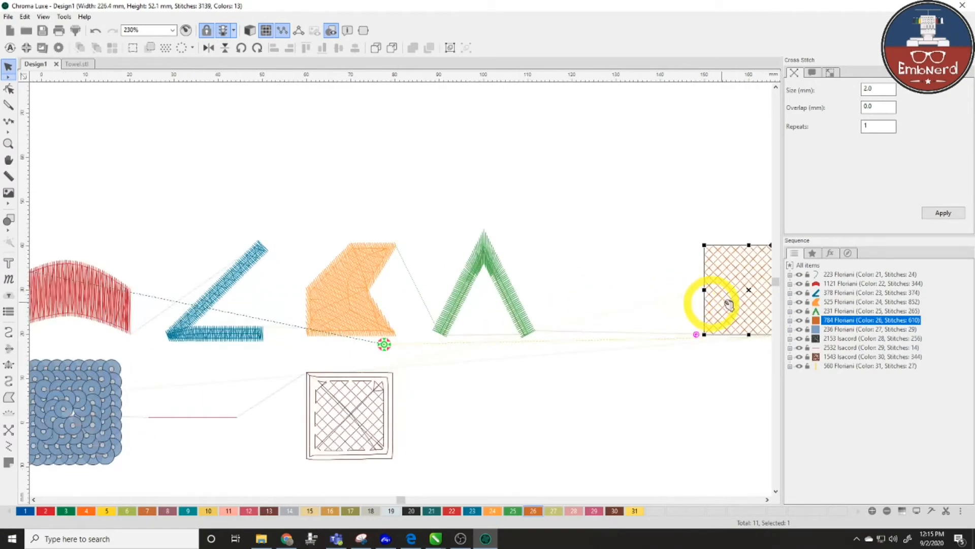
pyautogui.click(666, 292)
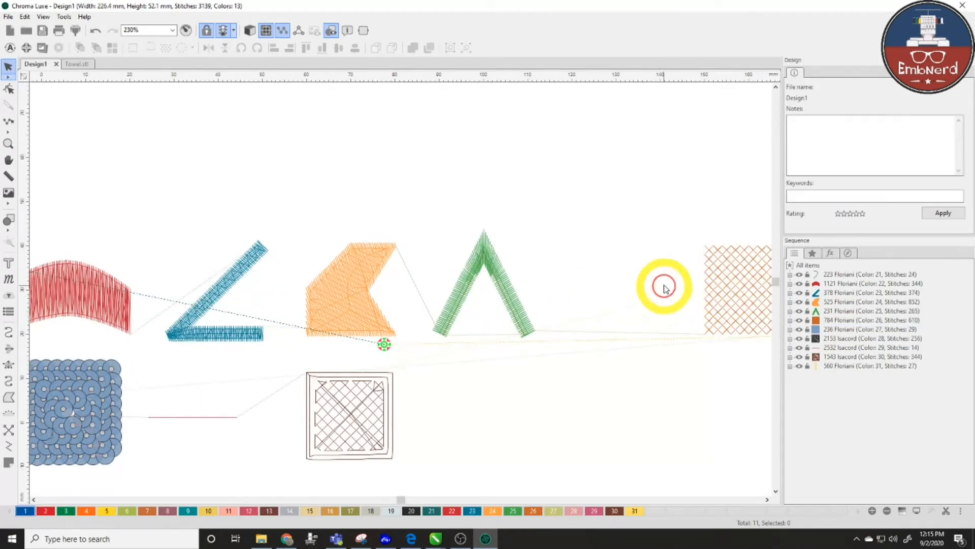
pyautogui.press('space')
pyautogui.moveTo(680, 283); pyautogui.dragTo(394, 265)
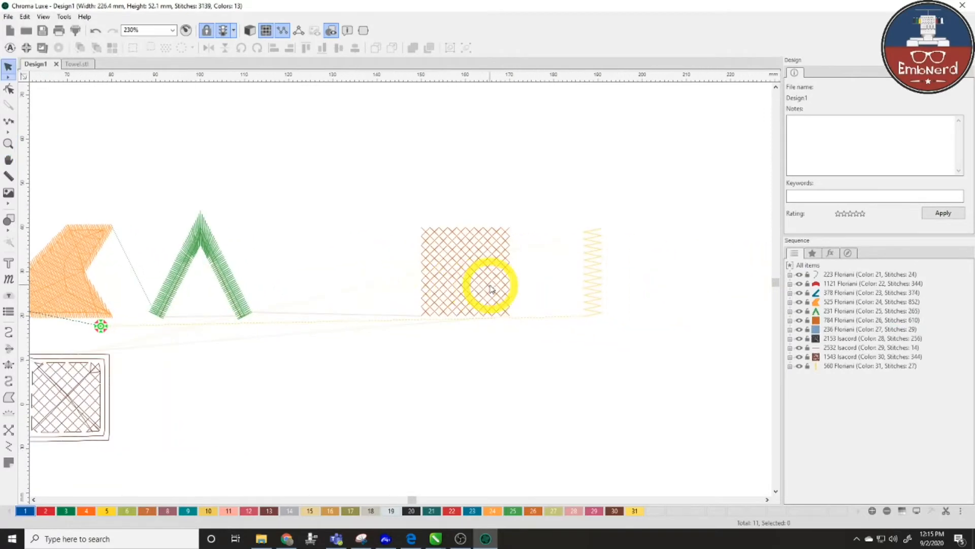
pyautogui.click(490, 283)
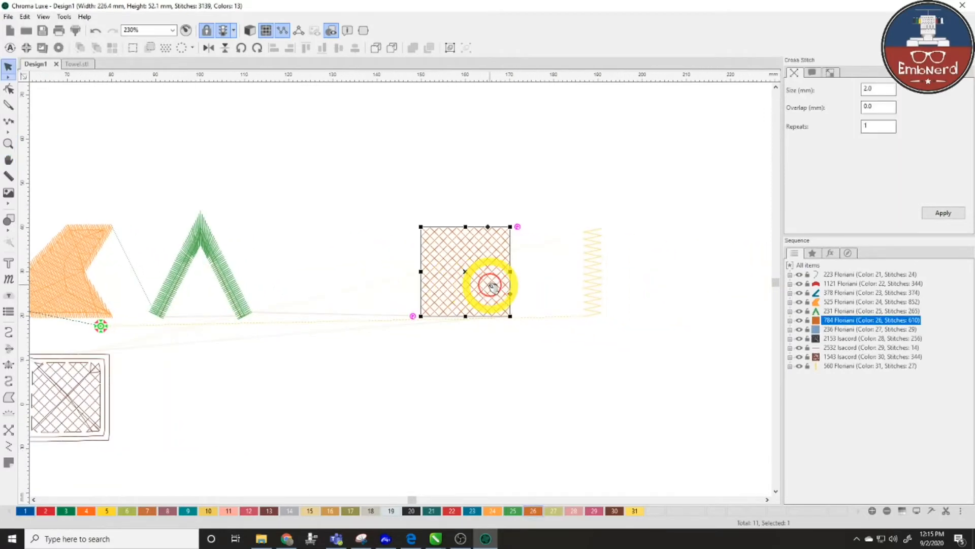
# Step: Examine the command settings of the remaining samples and the yellow zigzag sample's transform settings, and clear the selection
pyautogui.click(838, 332)
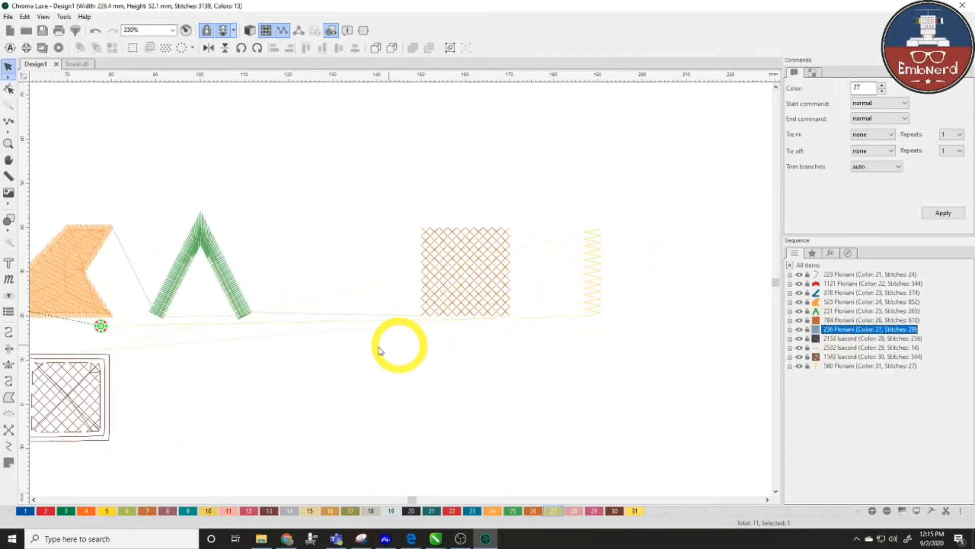
pyautogui.scroll(-5, 325, 345)
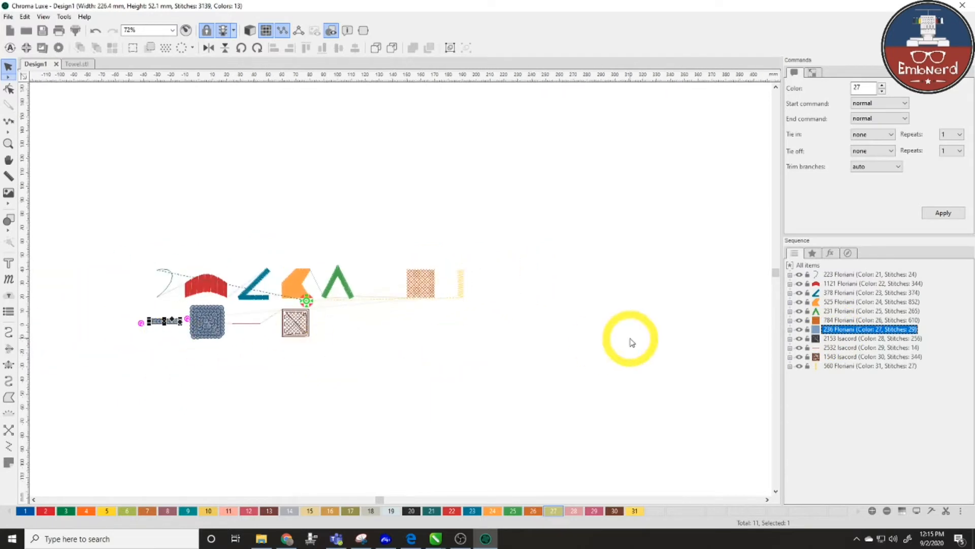
pyautogui.click(858, 338)
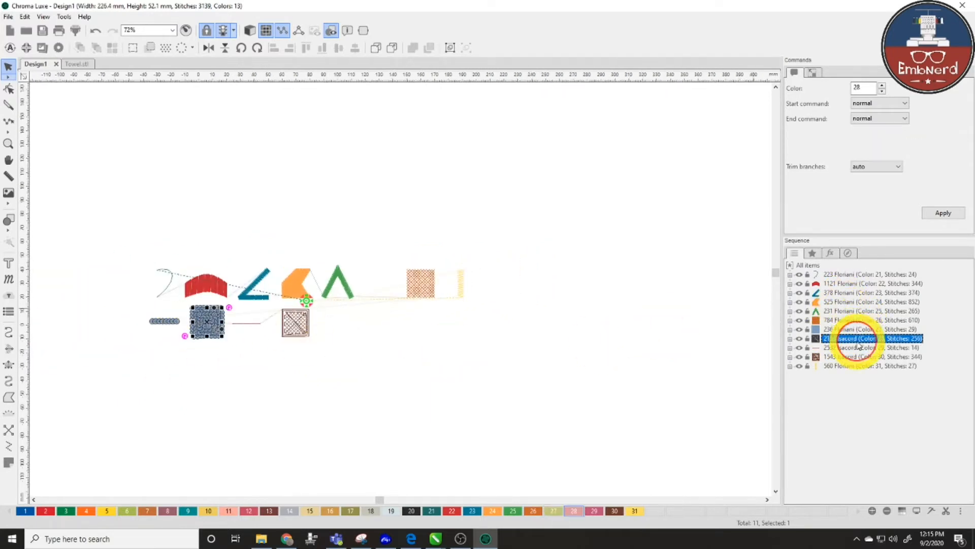
pyautogui.click(857, 350)
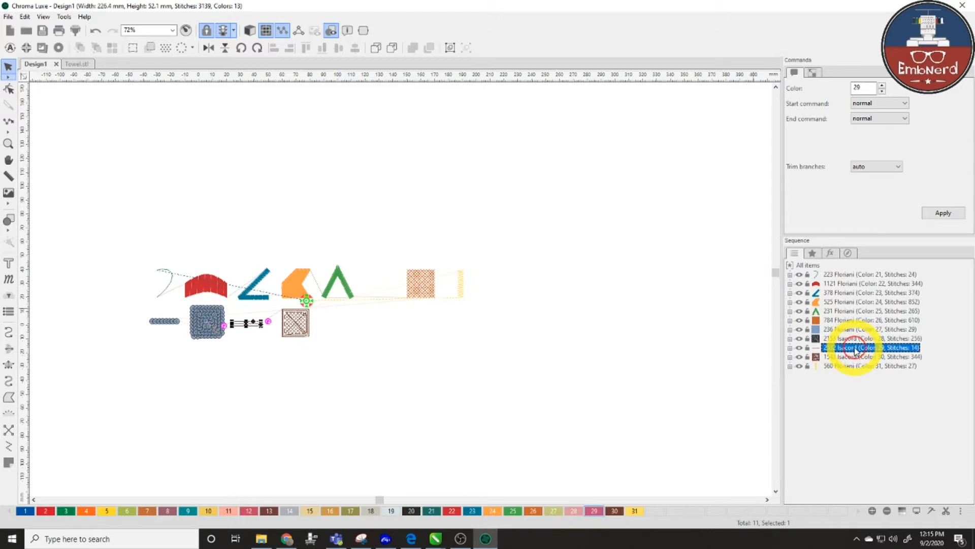
pyautogui.scroll(2, 255, 314)
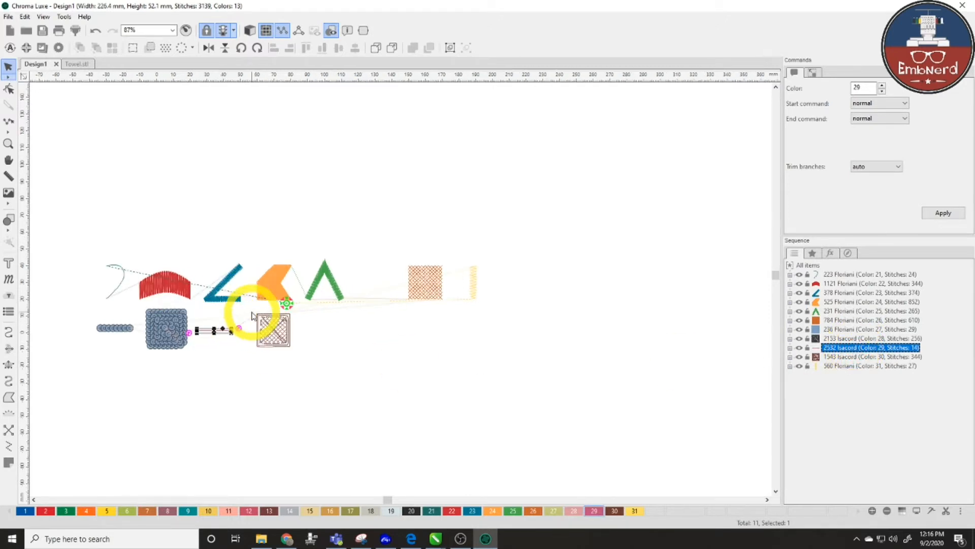
pyautogui.click(868, 357)
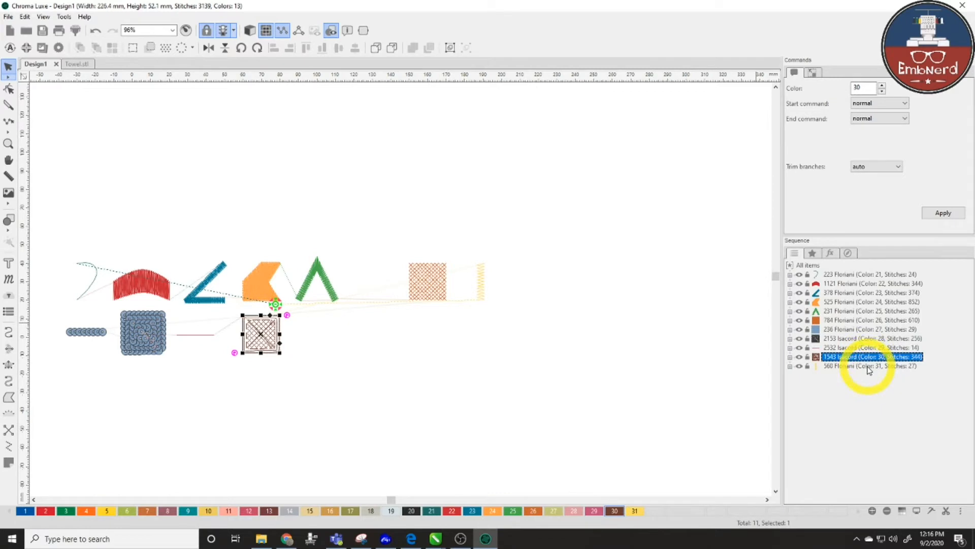
pyautogui.click(868, 367)
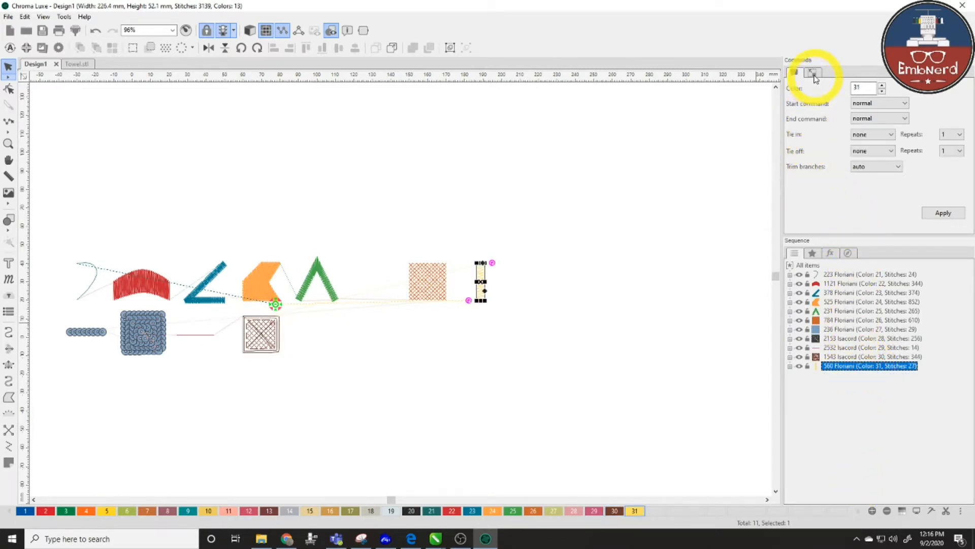
pyautogui.click(814, 74)
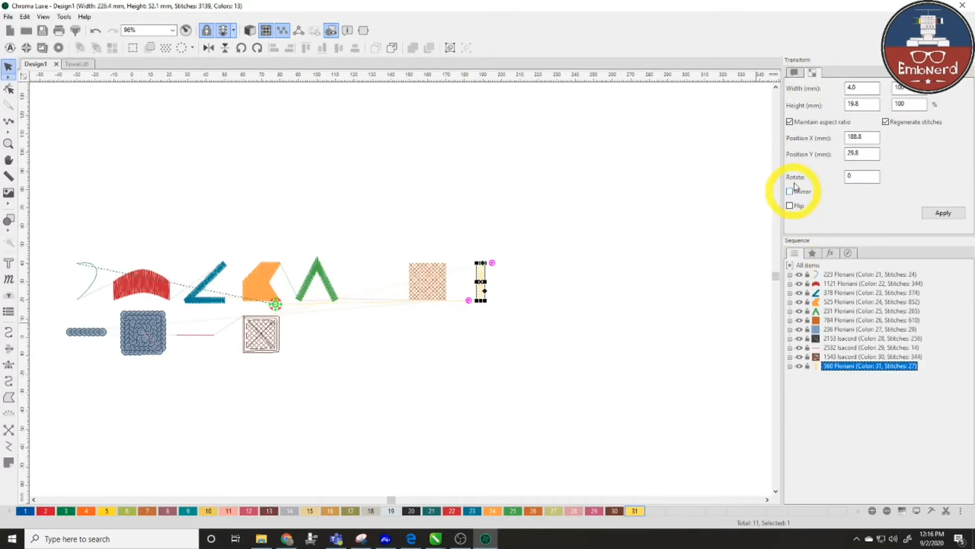
pyautogui.click(797, 74)
pyautogui.click(609, 355)
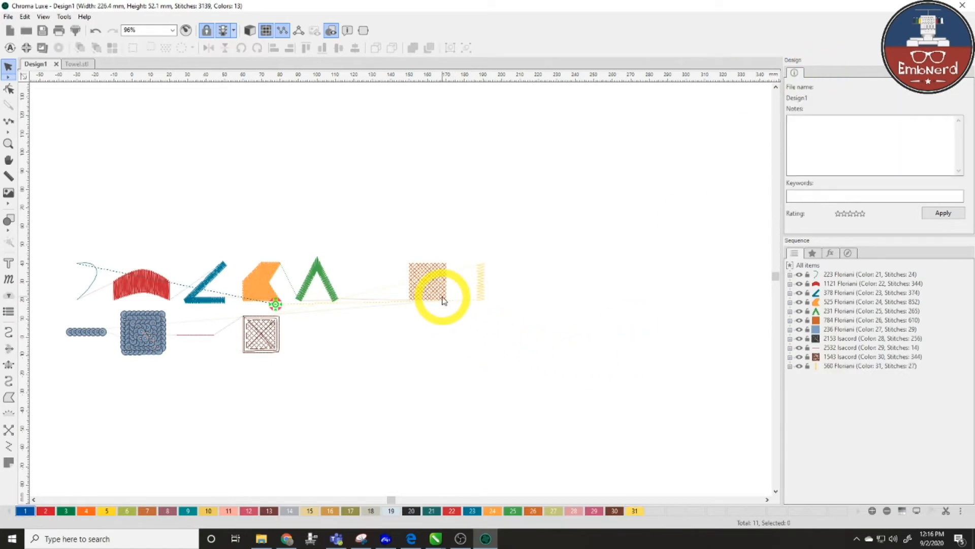
# Step: Save the adjusted stitch samples as a style file named EmbNerd in the Styles folder
pyautogui.scroll(2, 442, 300)
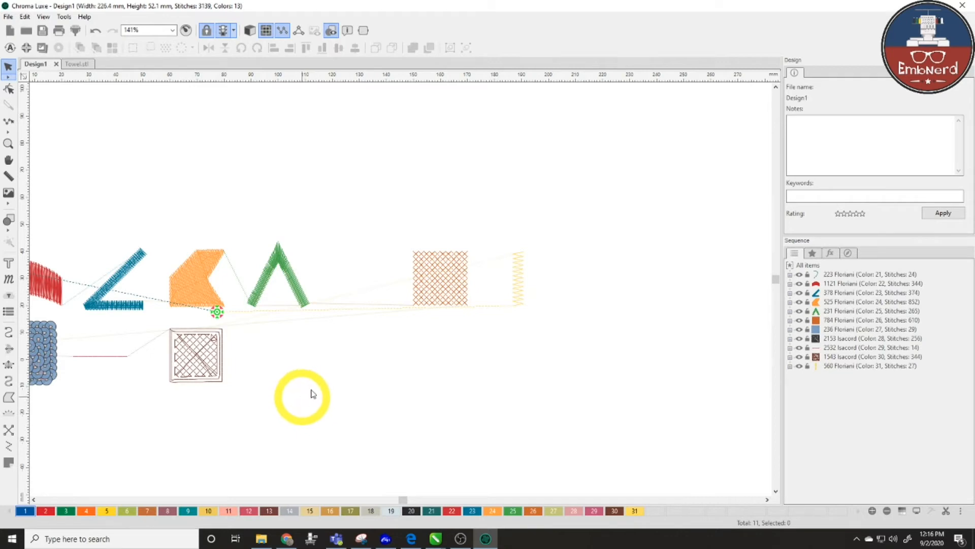
pyautogui.moveTo(302, 192); pyautogui.dragTo(414, 356)
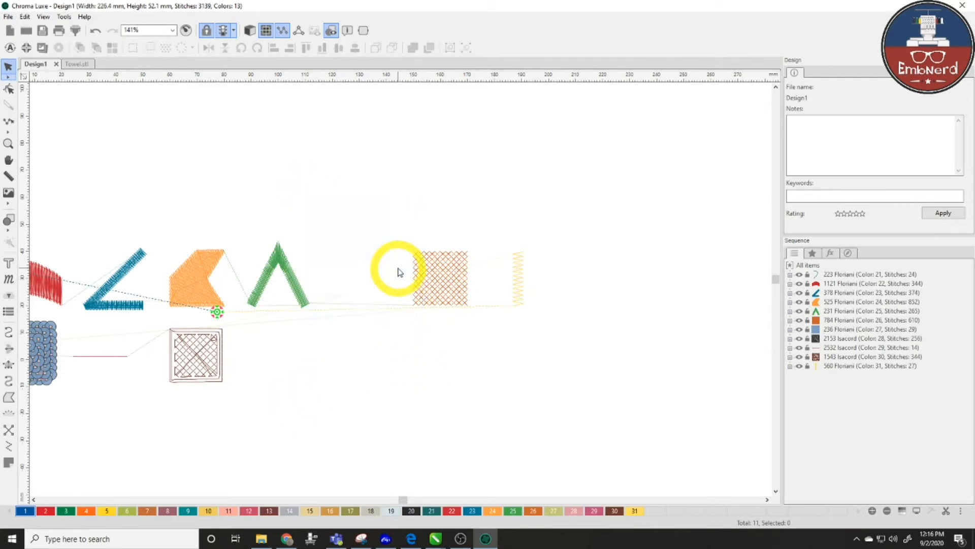
pyautogui.press('space')
pyautogui.moveTo(291, 408); pyautogui.dragTo(460, 398)
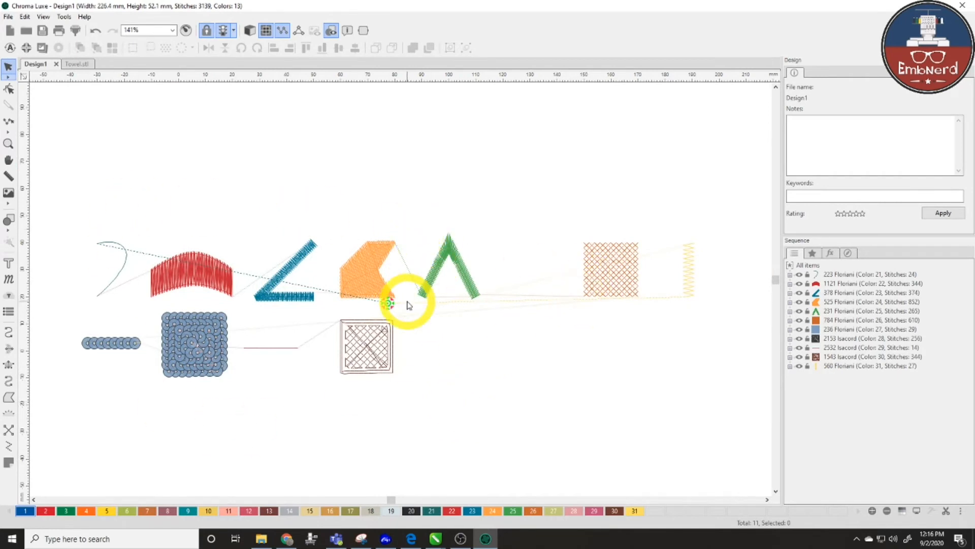
pyautogui.click(8, 16)
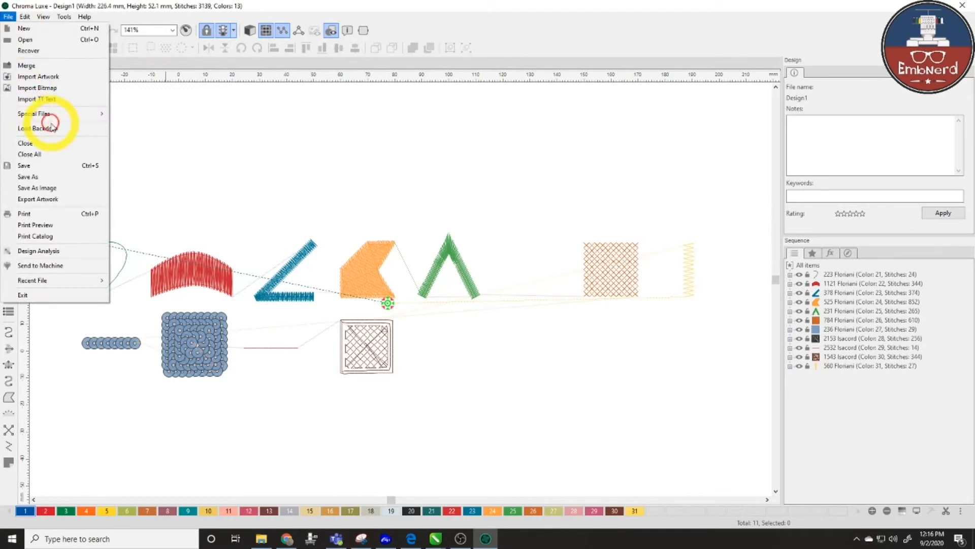
pyautogui.moveTo(55, 120)
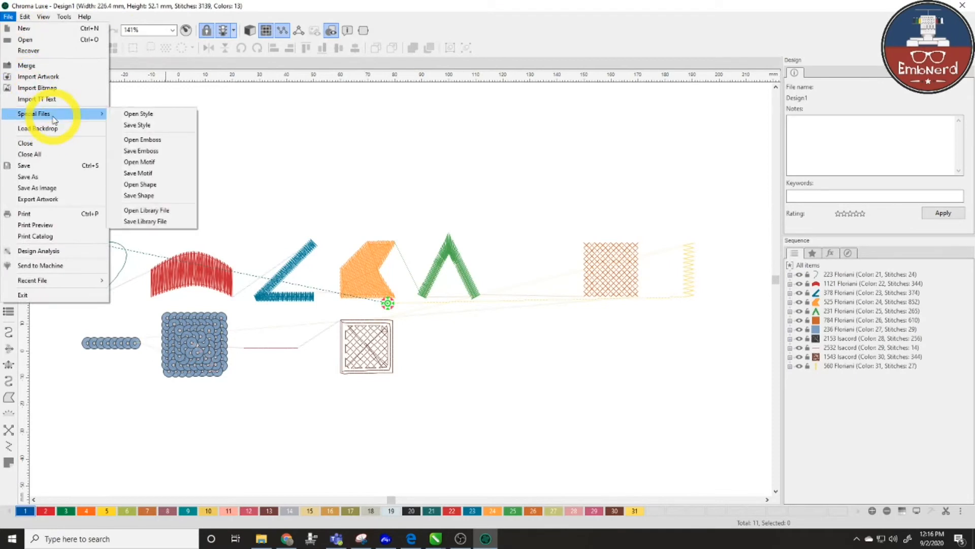
pyautogui.click(175, 132)
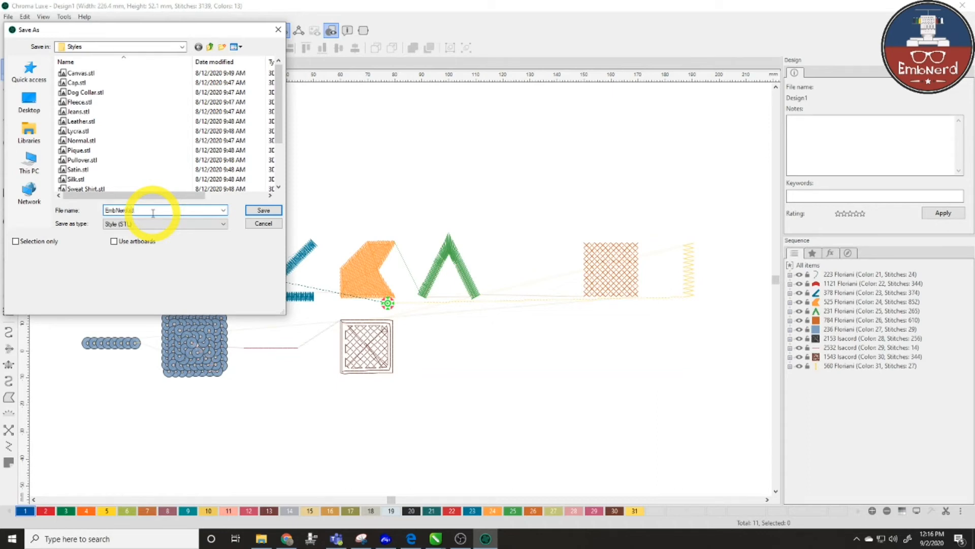
pyautogui.click(264, 213)
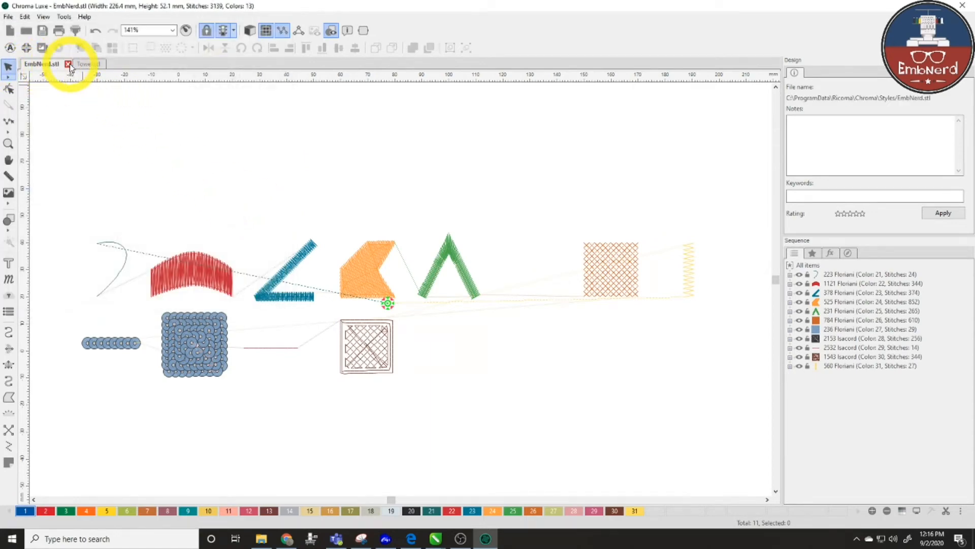
# Step: Close both open style documents and create a new blank design
pyautogui.click(67, 64)
pyautogui.click(59, 63)
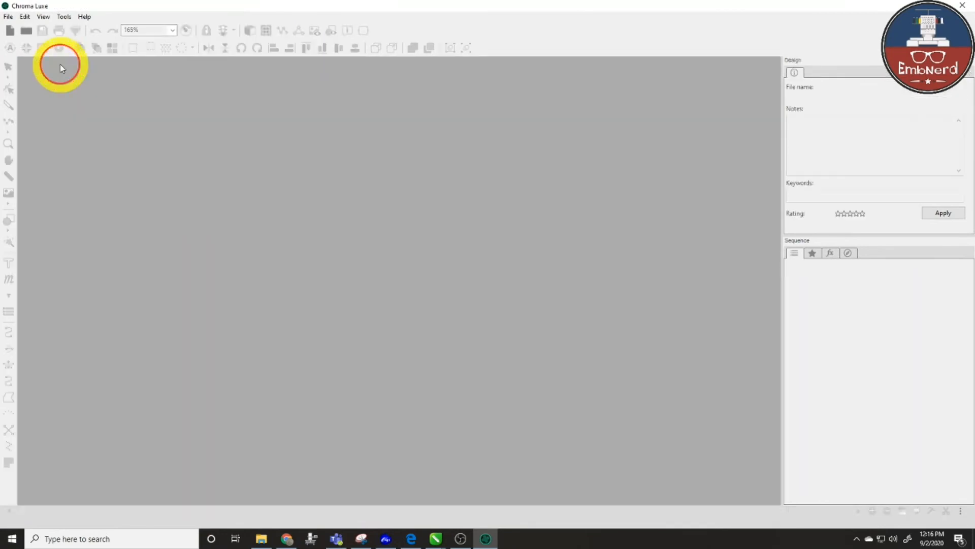
pyautogui.click(10, 31)
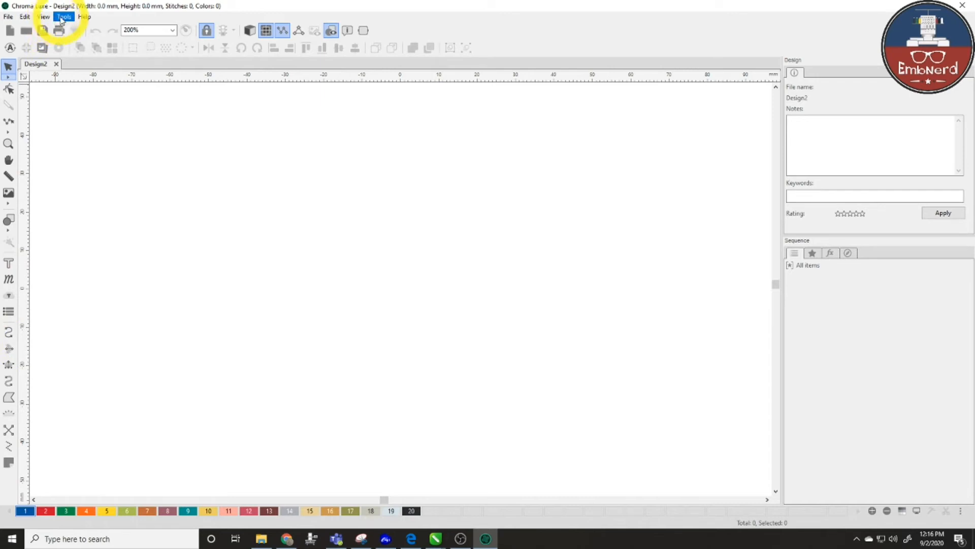
# Step: Digitize a curved classic satin shape about 40 mm wide and 29 mm high near the canvas centre, and select it
pyautogui.click(8, 364)
pyautogui.click(258, 254)
pyautogui.click(253, 311)
pyautogui.click(346, 212)
pyautogui.click(351, 283)
pyautogui.click(393, 205)
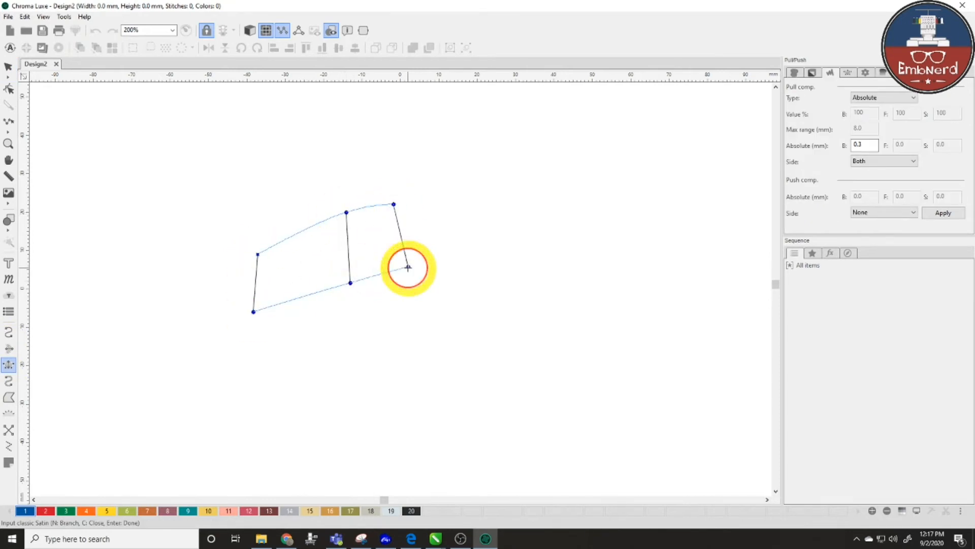
pyautogui.click(408, 267)
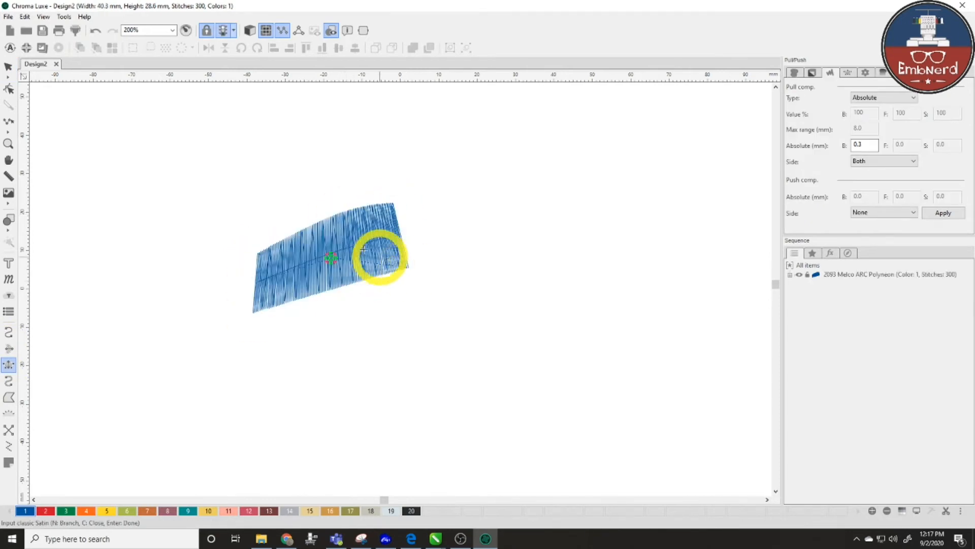
pyautogui.click(8, 66)
pyautogui.click(328, 284)
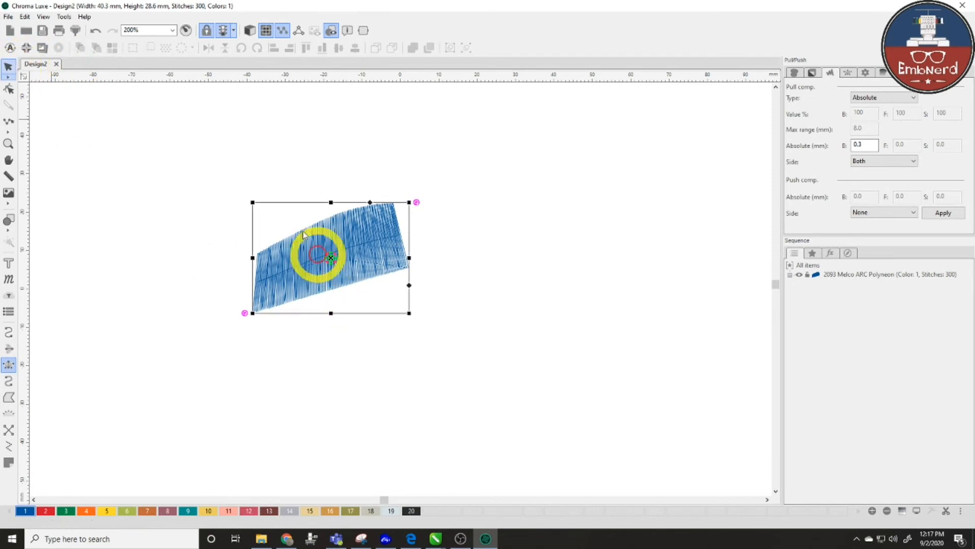
# Step: Set the default style to EmbNerd in the general environment options and clear the selection
pyautogui.click(73, 18)
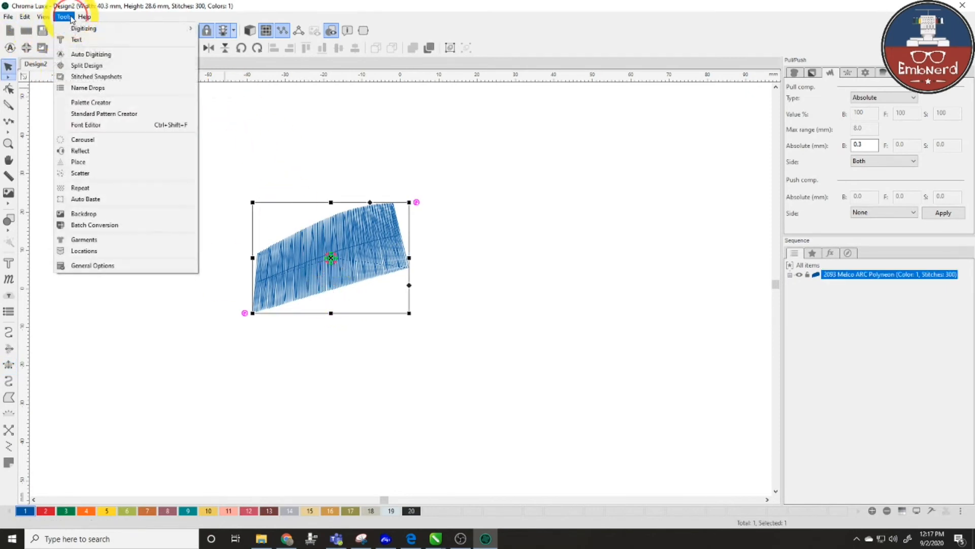
pyautogui.click(130, 263)
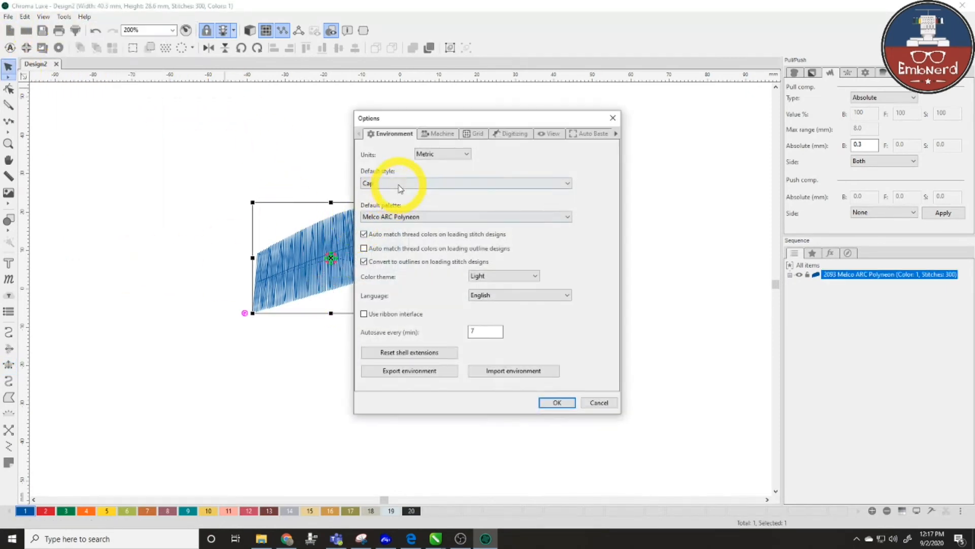
pyautogui.click(394, 183)
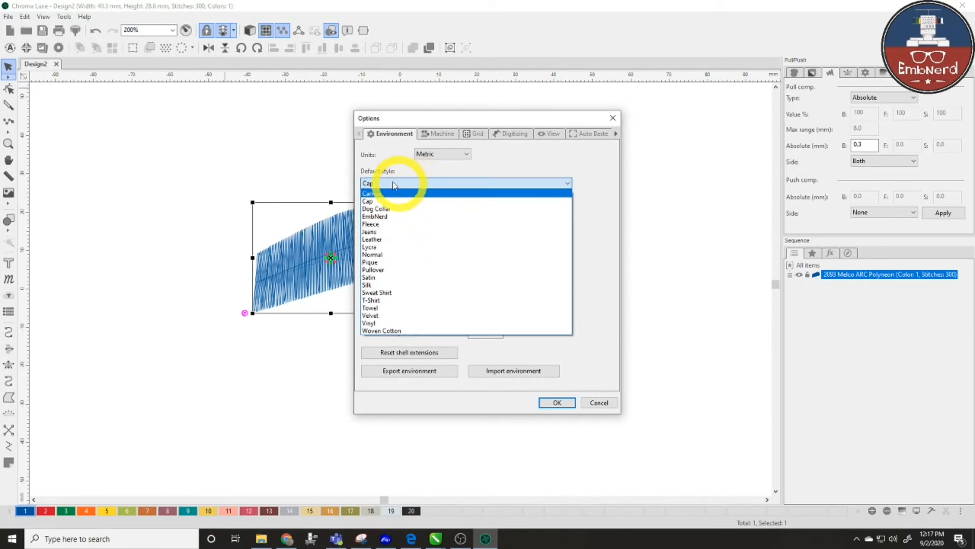
pyautogui.click(417, 216)
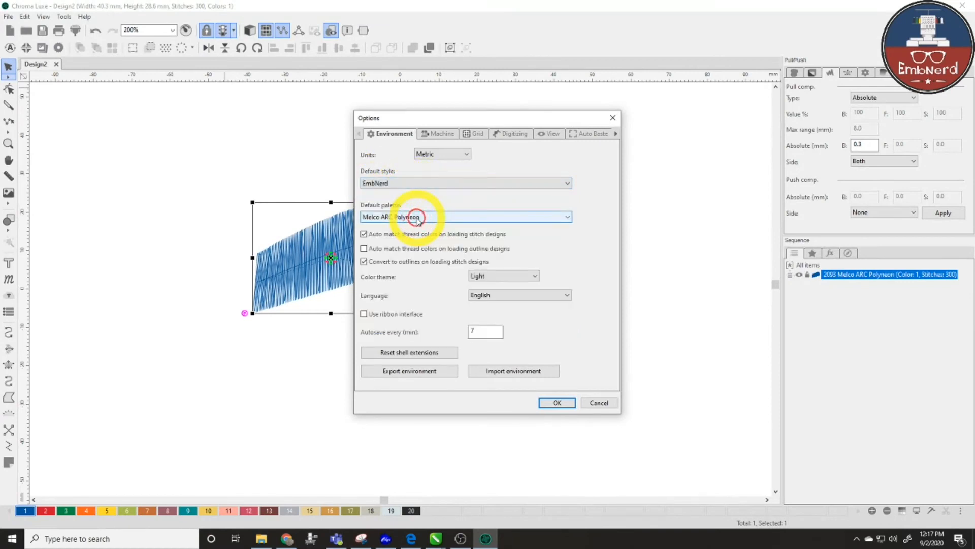
pyautogui.click(557, 402)
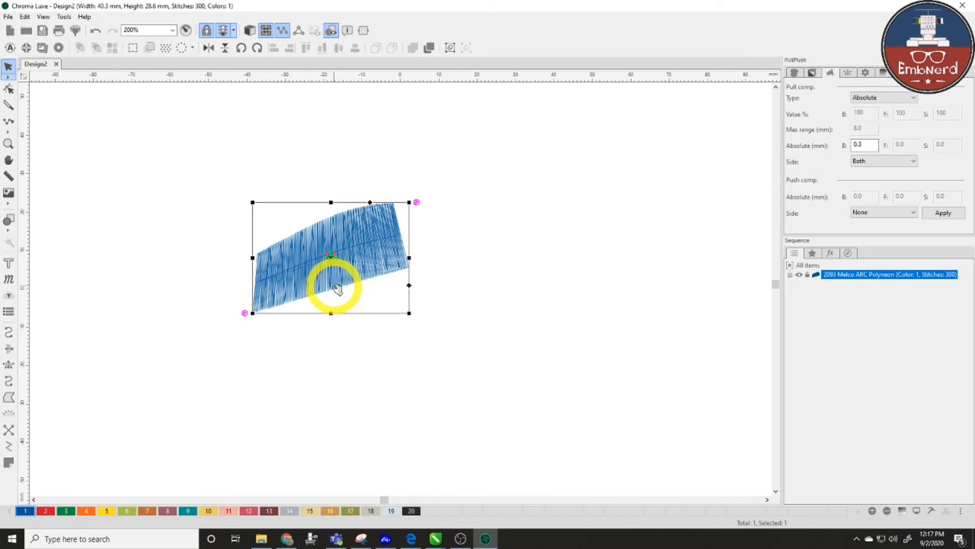
pyautogui.click(86, 208)
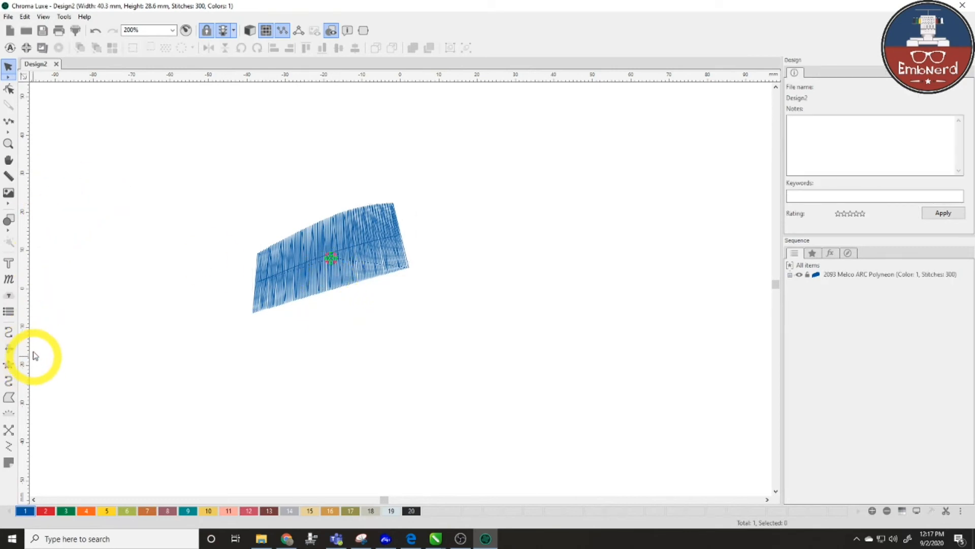
# Step: Digitize a second curved classic satin shape about 76 mm wide above the first one
pyautogui.click(9, 365)
pyautogui.click(185, 131)
pyautogui.click(186, 201)
pyautogui.click(370, 117)
pyautogui.click(376, 165)
pyautogui.click(476, 123)
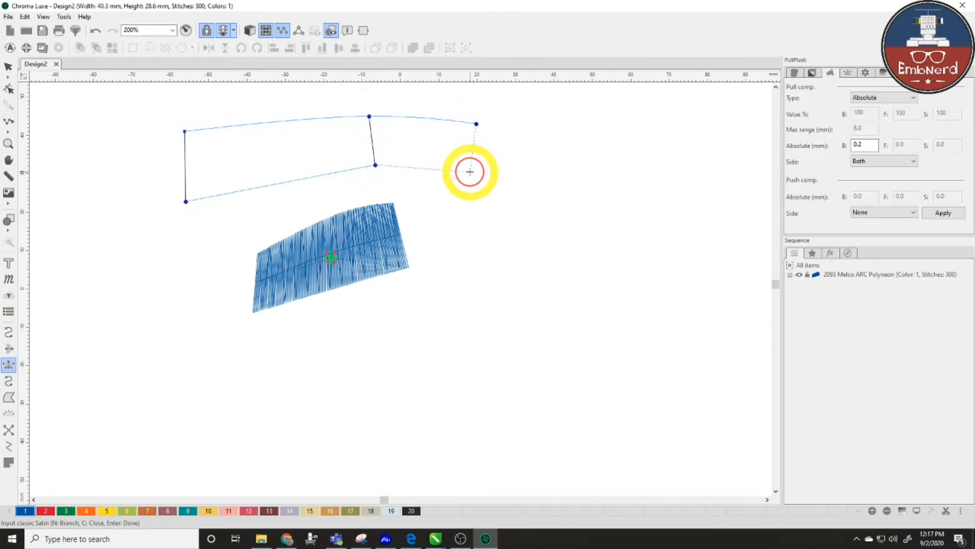
pyautogui.click(470, 172)
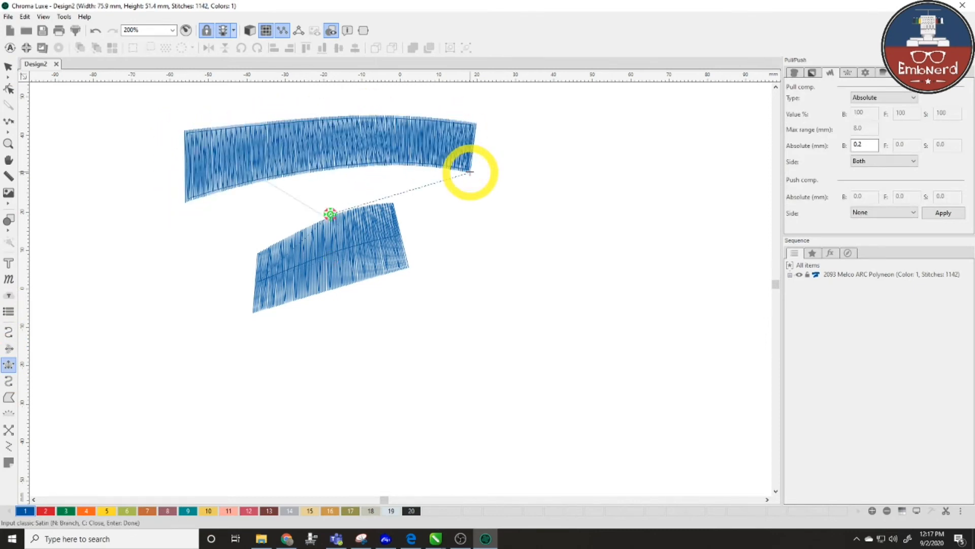
pyautogui.click(9, 66)
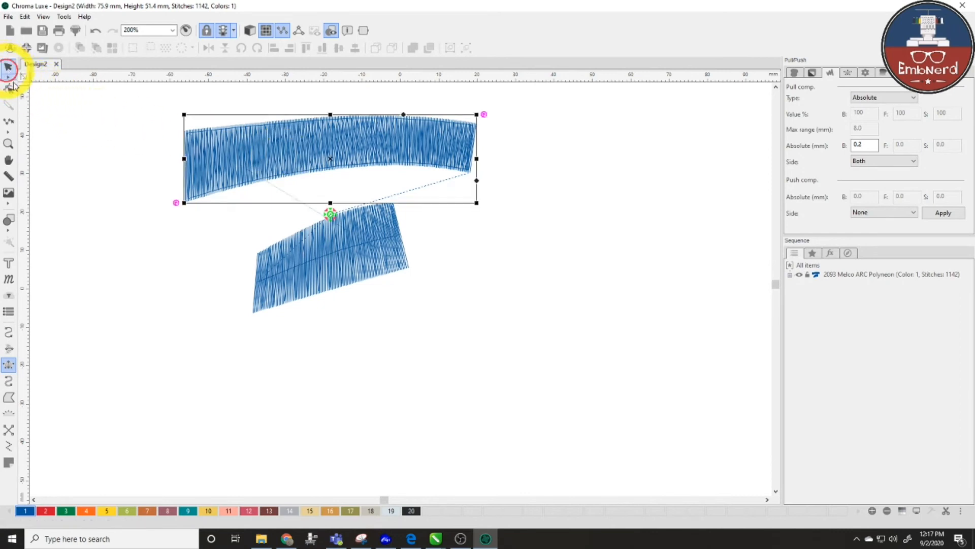
# Step: Move the two satin shapes apart, the longer one to the lower right and the shorter one to the upper left
pyautogui.moveTo(349, 152); pyautogui.dragTo(531, 259)
pyautogui.click(347, 258)
pyautogui.moveTo(348, 258); pyautogui.dragTo(234, 207)
# Step: Examine the longer satin shape's stitches and underlay up close, along with its pull compensation and fill settings
pyautogui.click(536, 291)
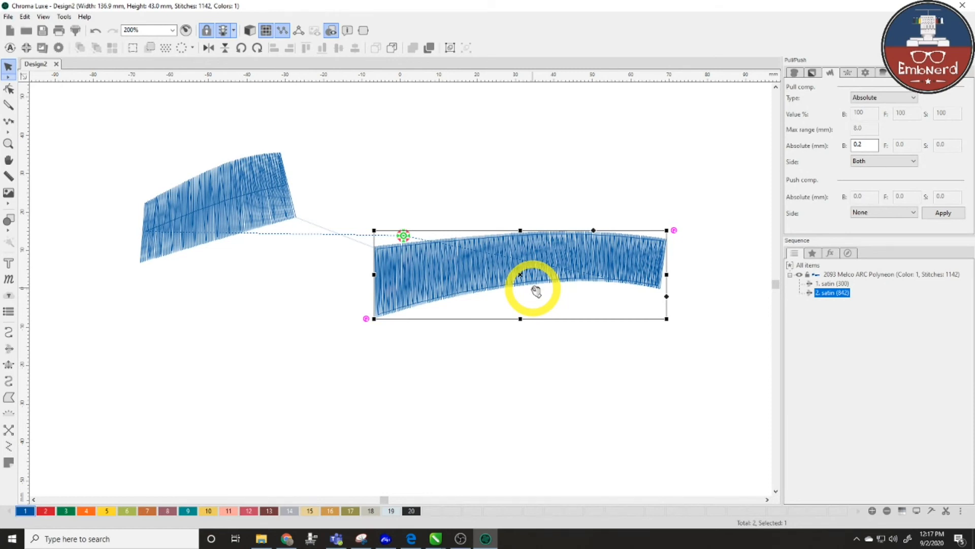
pyautogui.scroll(5, 535, 291)
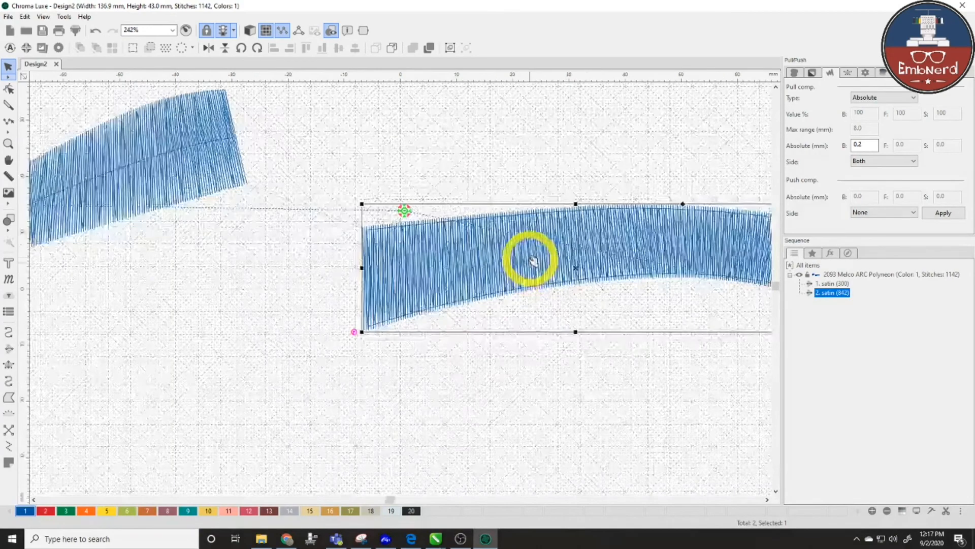
pyautogui.press('Escape')
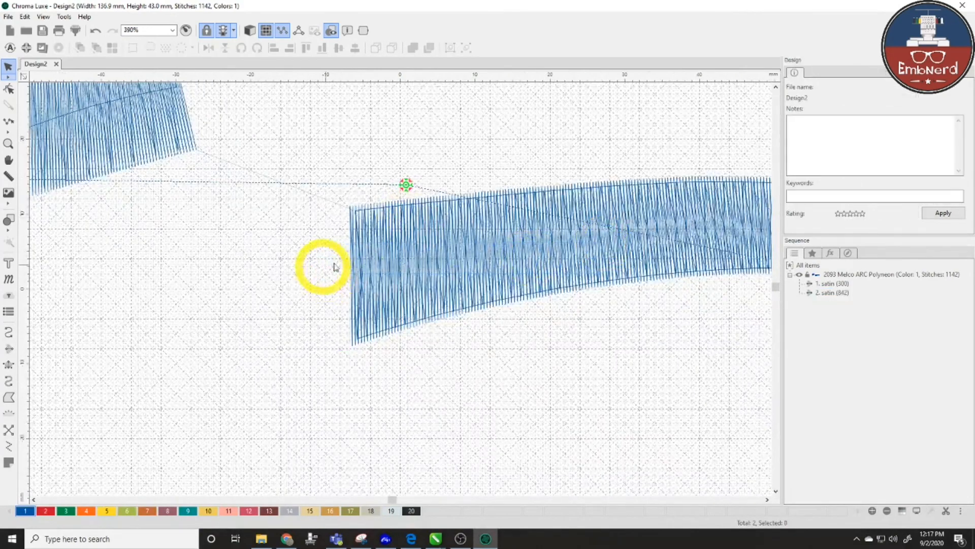
pyautogui.click(540, 237)
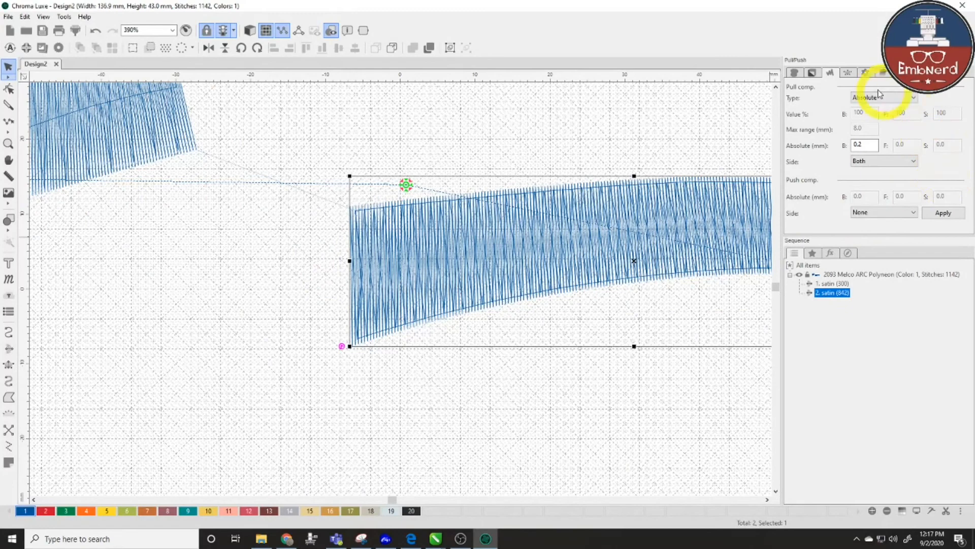
pyautogui.click(795, 72)
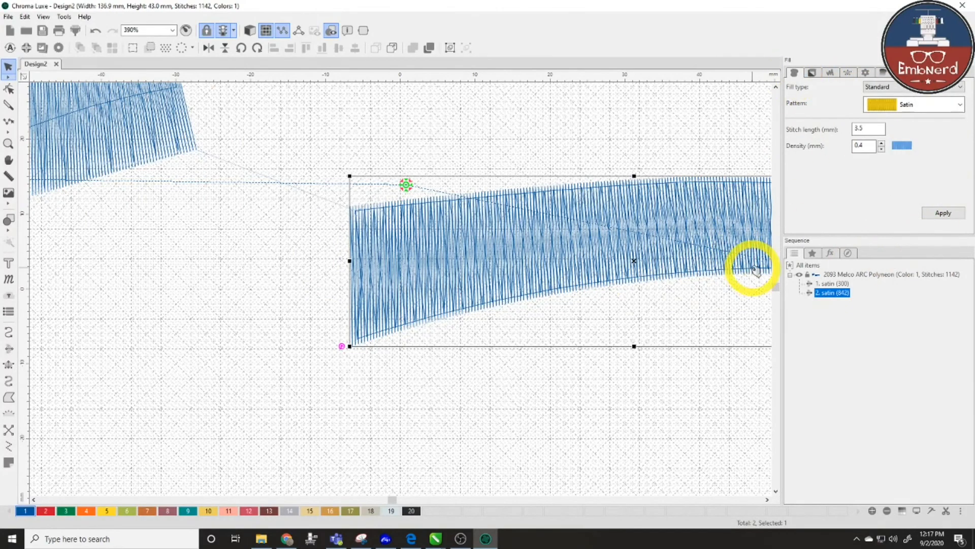
pyautogui.press('Escape')
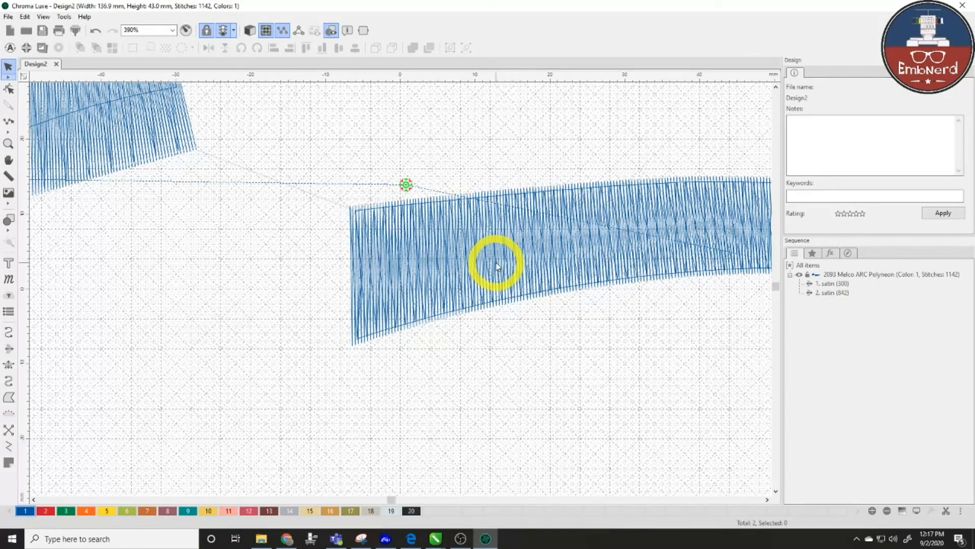
pyautogui.scroll(-1, 496, 261)
pyautogui.scroll(-1, 496, 261)
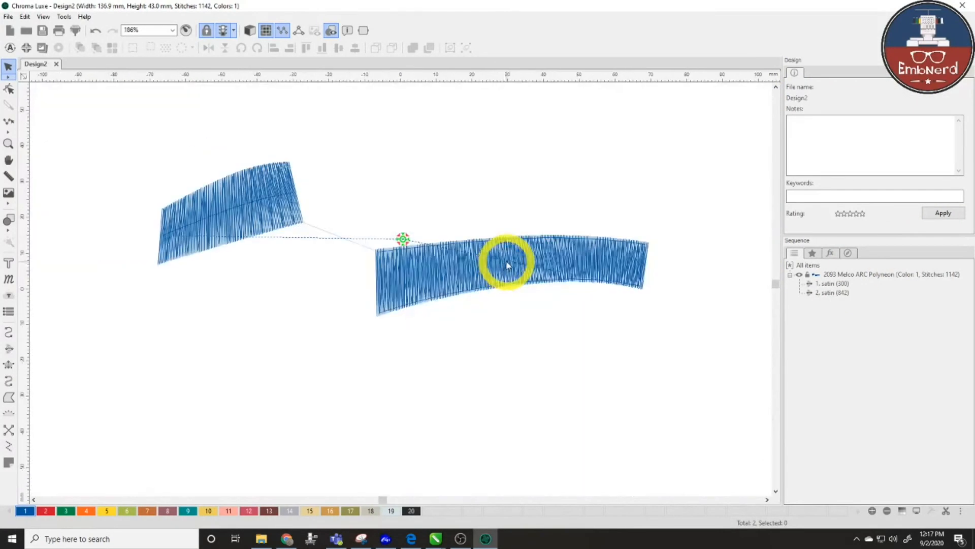
# Step: Move the shorter satin shape above the longer one, delete it, and select the remaining shape
pyautogui.click(251, 209)
pyautogui.moveTo(251, 209); pyautogui.dragTo(454, 184)
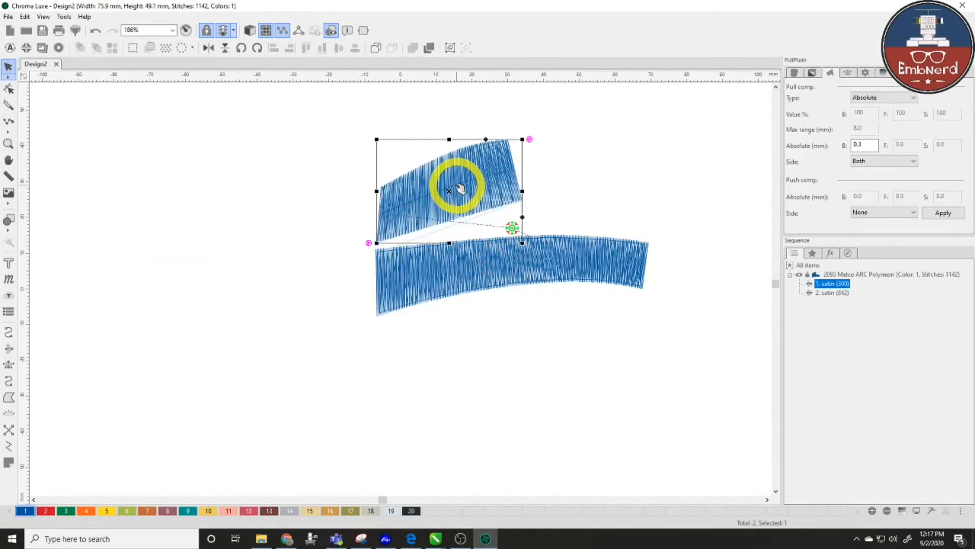
pyautogui.press('Delete')
pyautogui.click(443, 270)
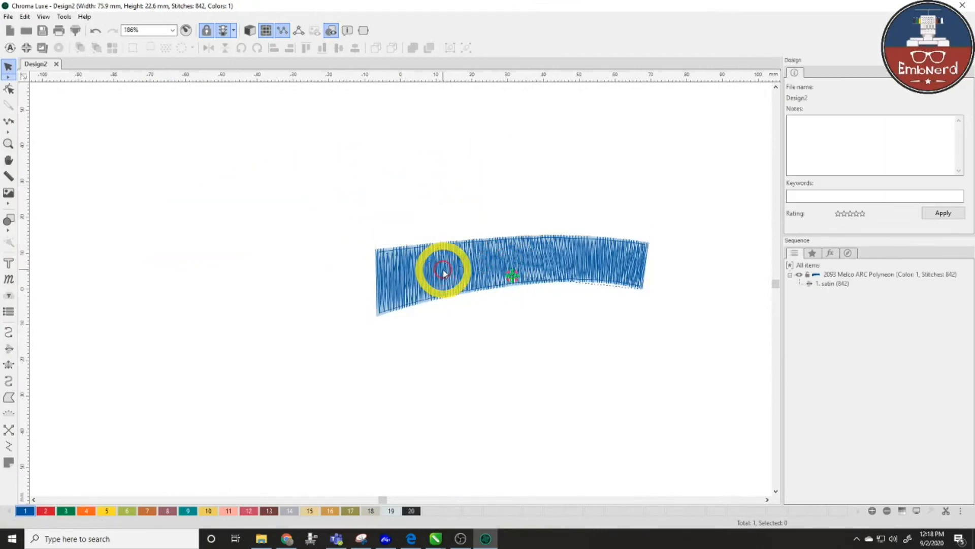